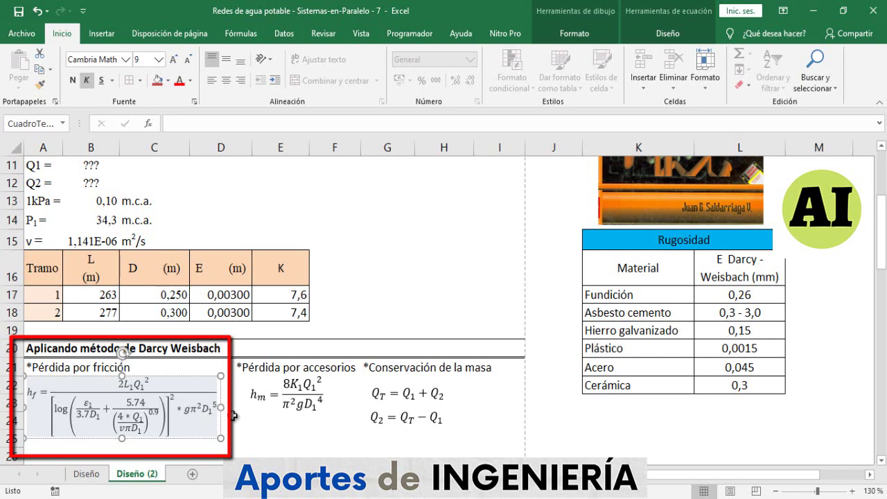
- Review the problem data, the parallel pipe diagram and the Darcy Weisbach equations
click(234, 416)
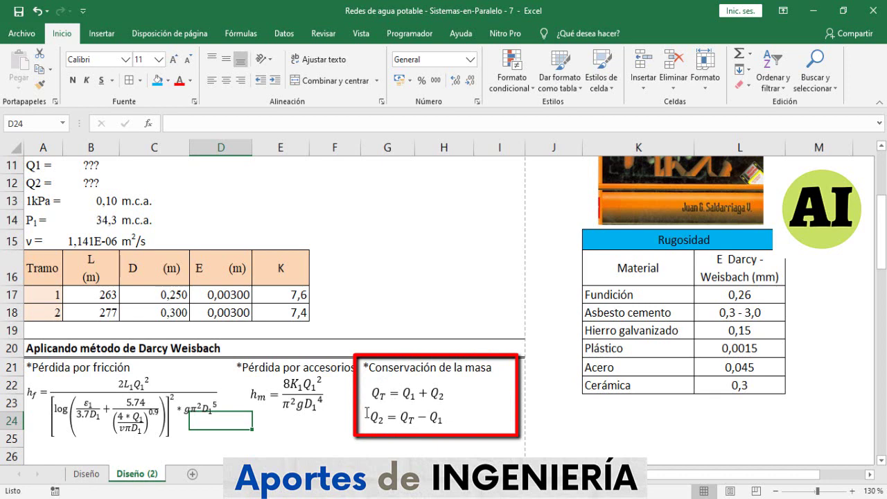
scroll(366, 388, up, 2)
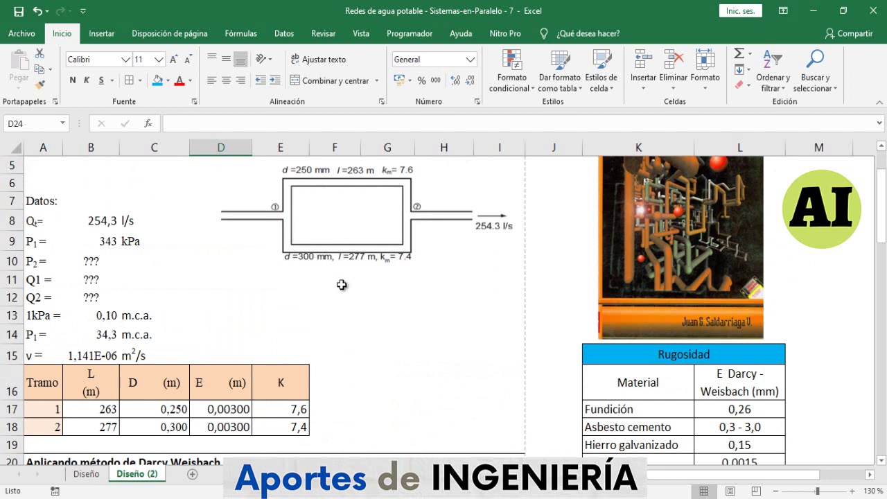
scroll(342, 286, down, 2)
scroll(378, 381, down, 1)
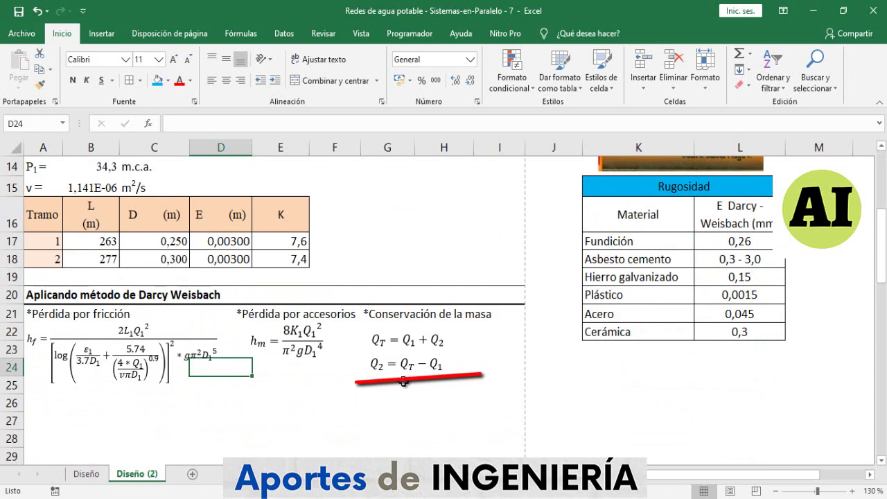
scroll(416, 374, down, 1)
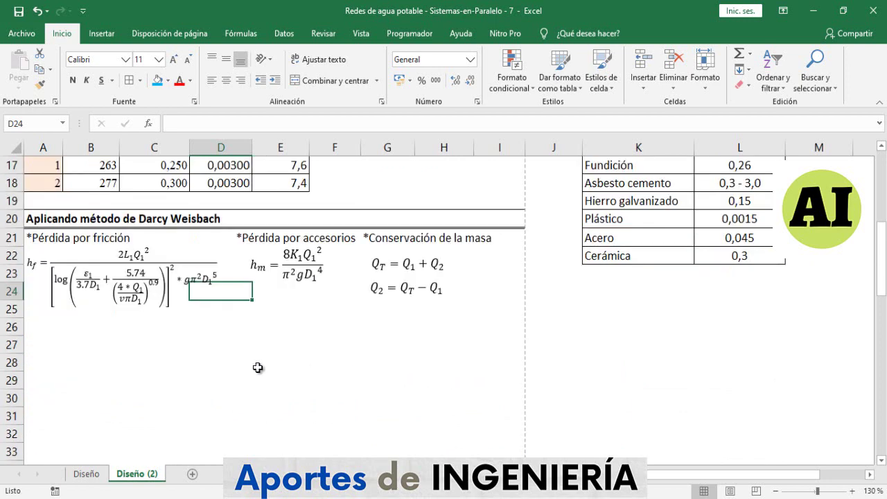
click(43, 344)
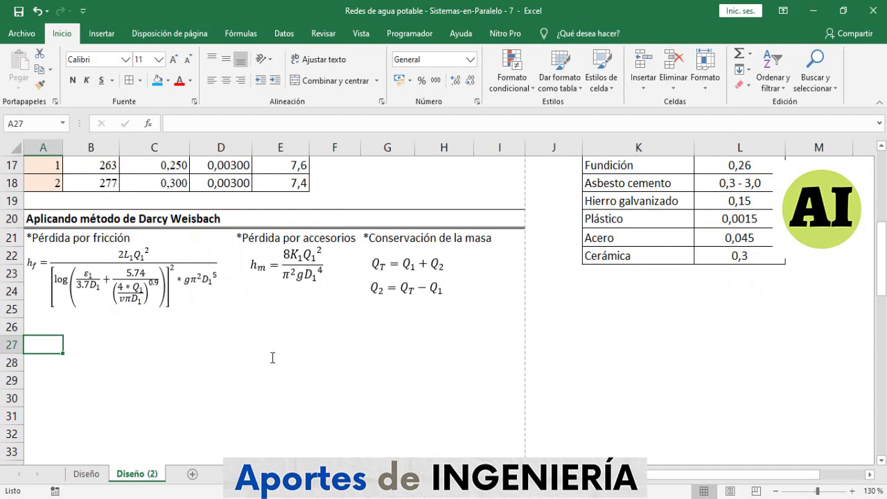
scroll(273, 358, up, 5)
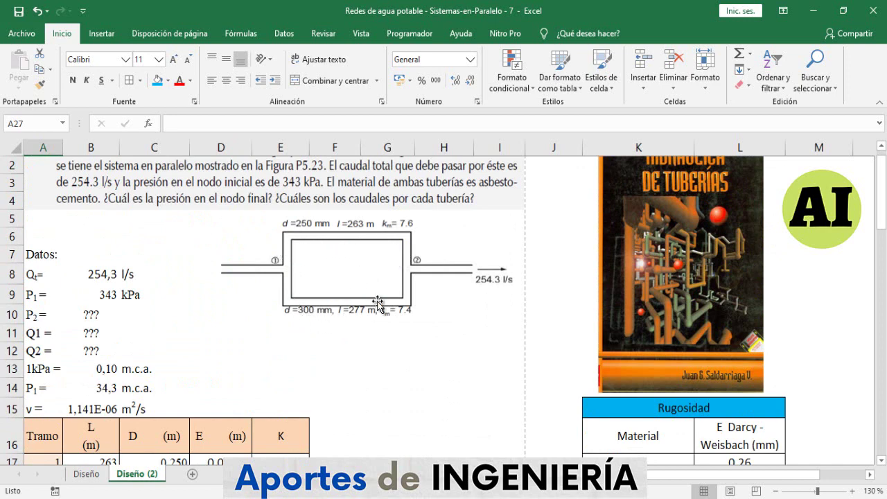
scroll(343, 312, down, 5)
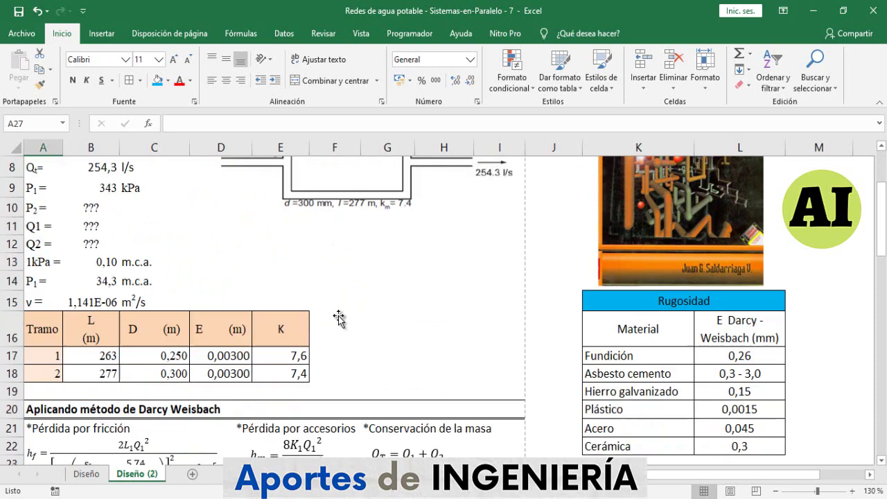
- Enter "La pérdida total en el tramo 1 es igual al tramo 2" in cell A26
key(Up)
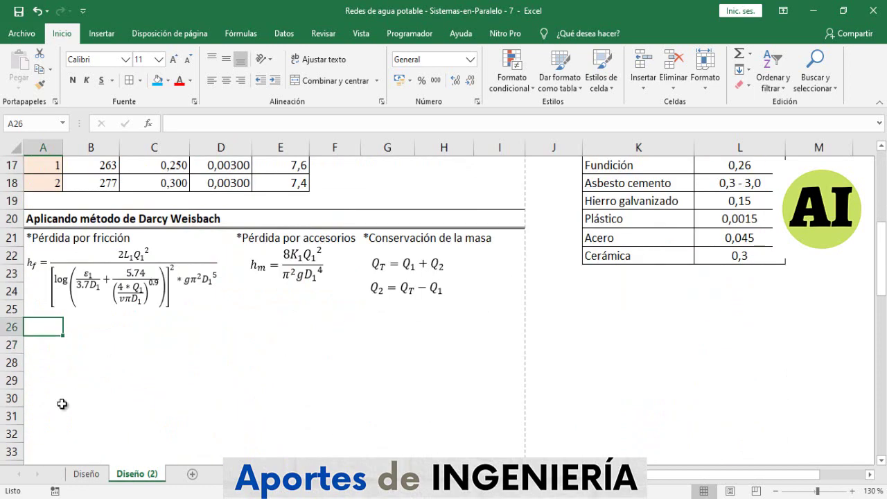
text(La )
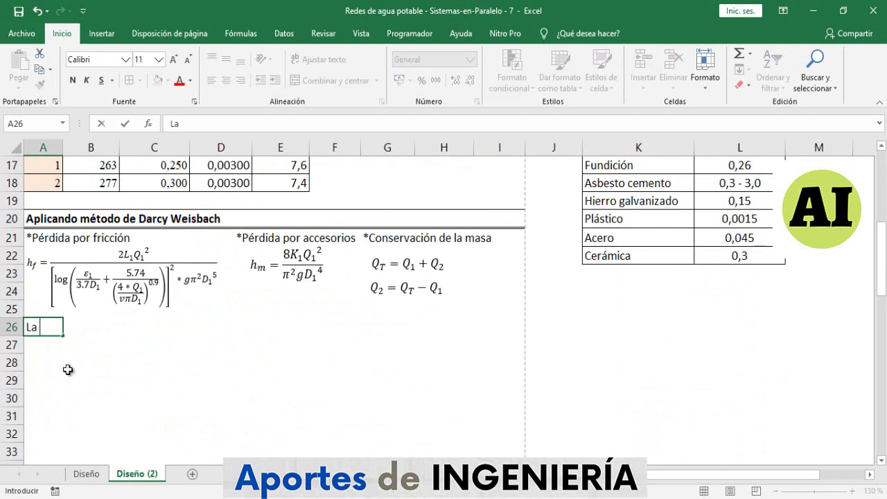
text(pérdida total es)
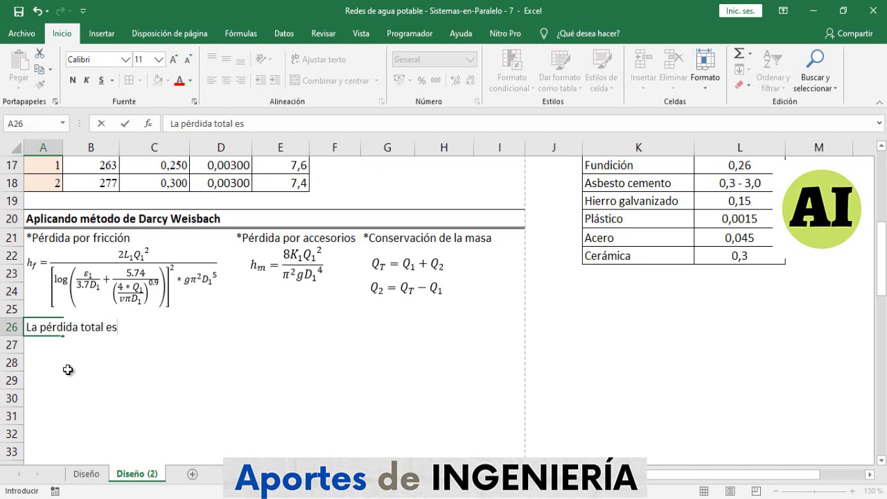
key(BackSpace)
text(n el tramo 1 )
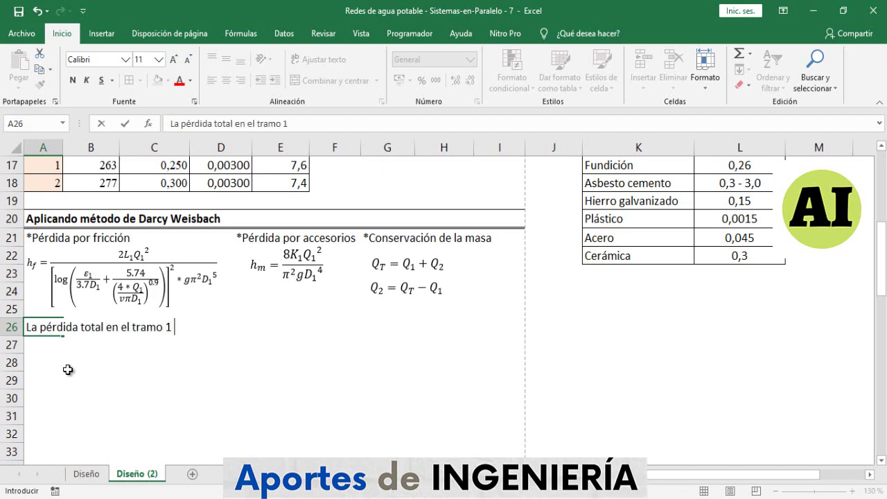
text(es igual )
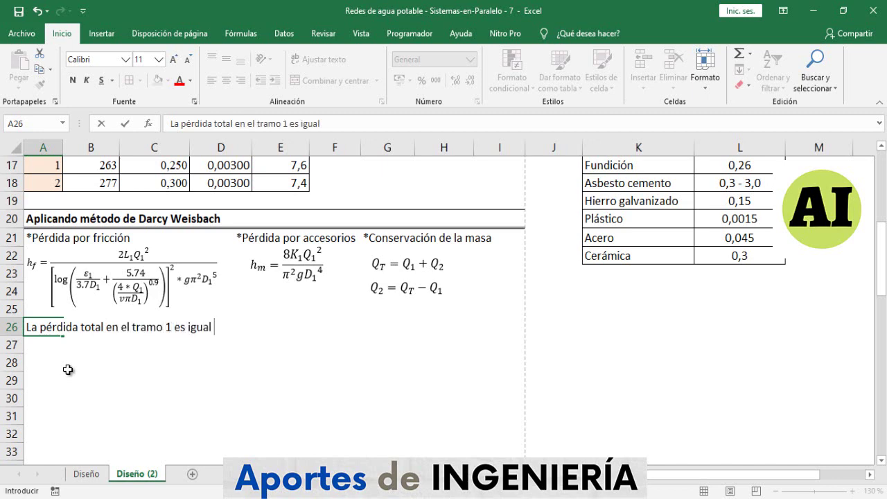
text(al tramo 2)
- Insert a new equation below the sentence in row 26 and write h with subscript t1 followed by an equals sign
key(alt+shift+=)
drag(235, 365, 204, 356)
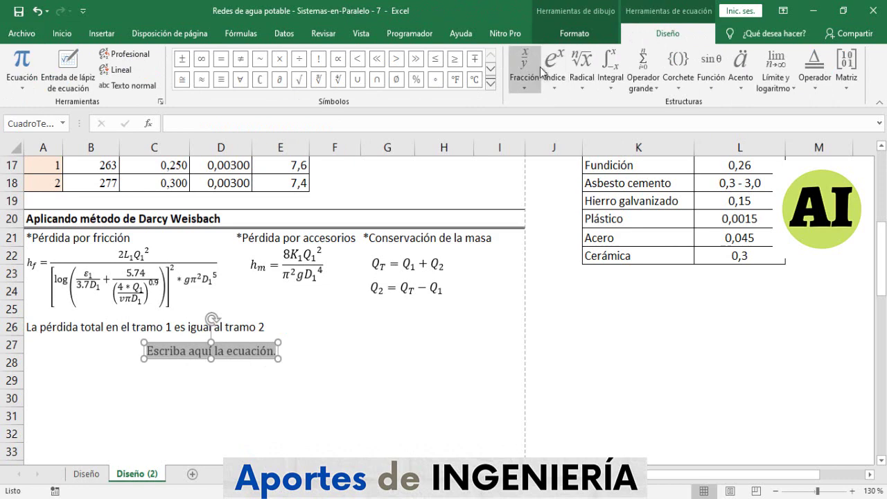
click(562, 72)
click(620, 145)
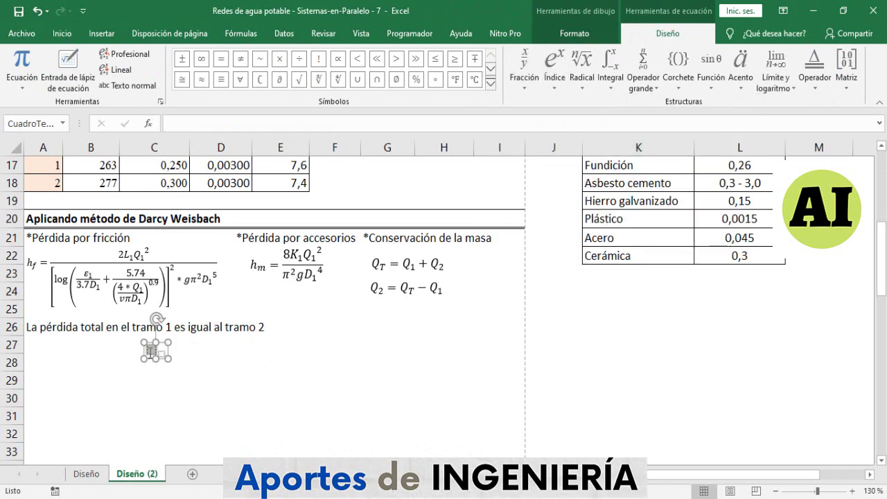
text(hf1)
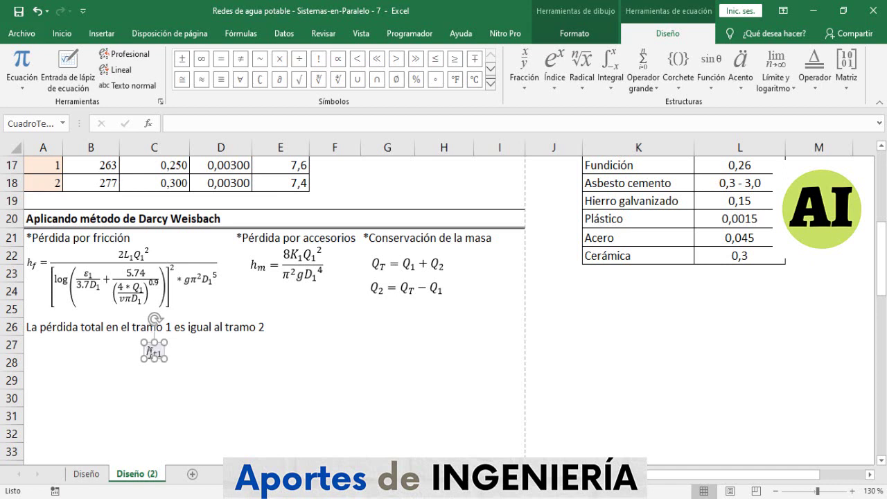
key(Right)
text(=)
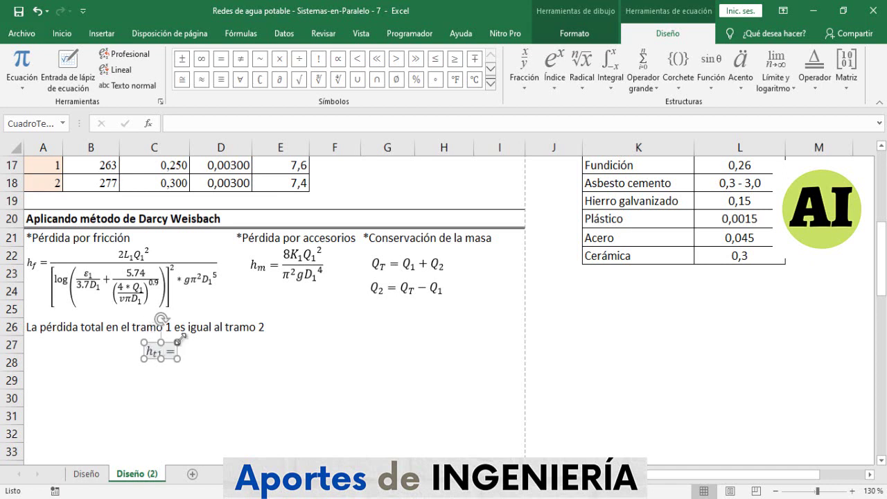
- Complete the equation with h subscript t2 and place it in row 27 under the end of the sentence
click(554, 78)
click(610, 162)
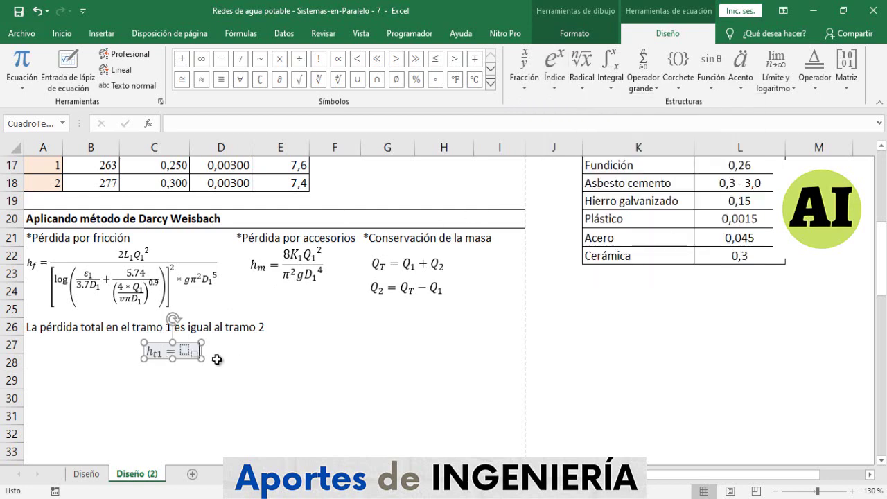
click(184, 351)
text(h)
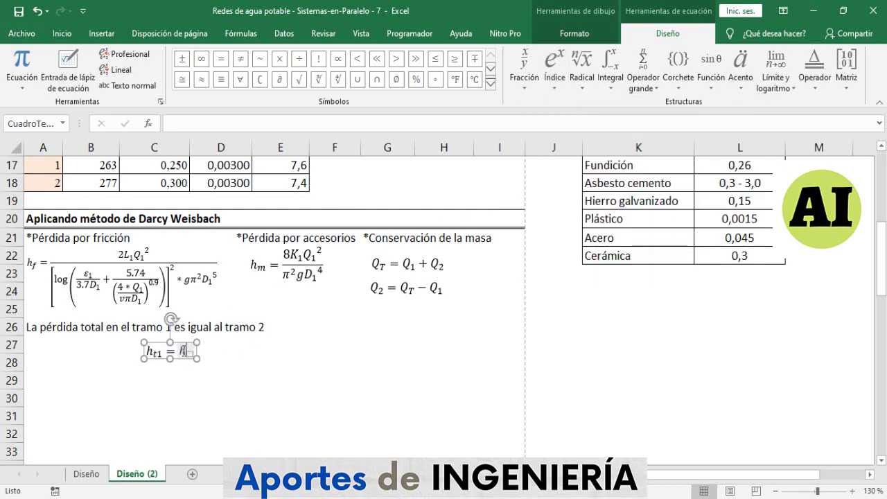
text(t)
key(BackSpace)
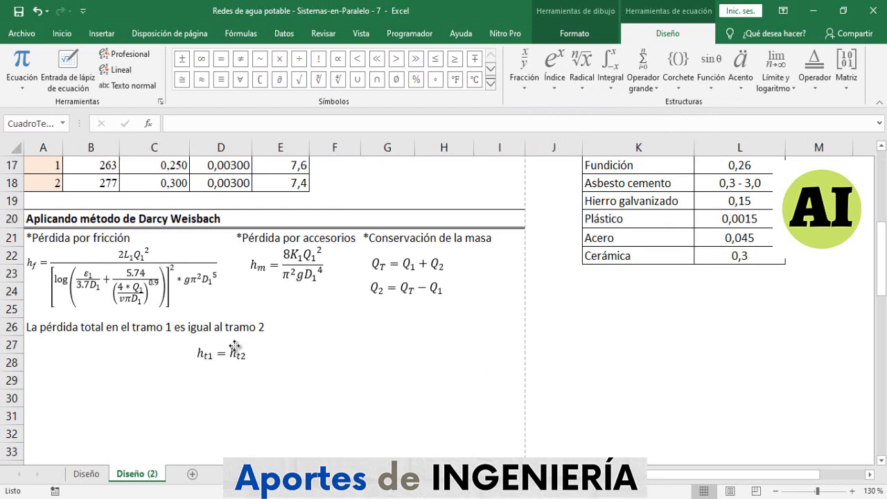
drag(234, 346, 251, 344)
click(368, 354)
click(206, 392)
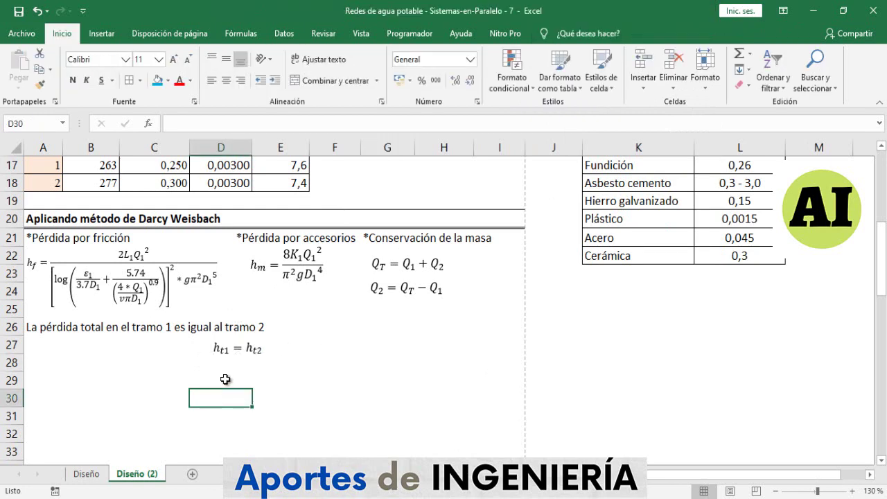
- Place a copy of the friction loss equation, without "h_f =", below h_t1 = h_t2 and widen its box to column I
click(209, 290)
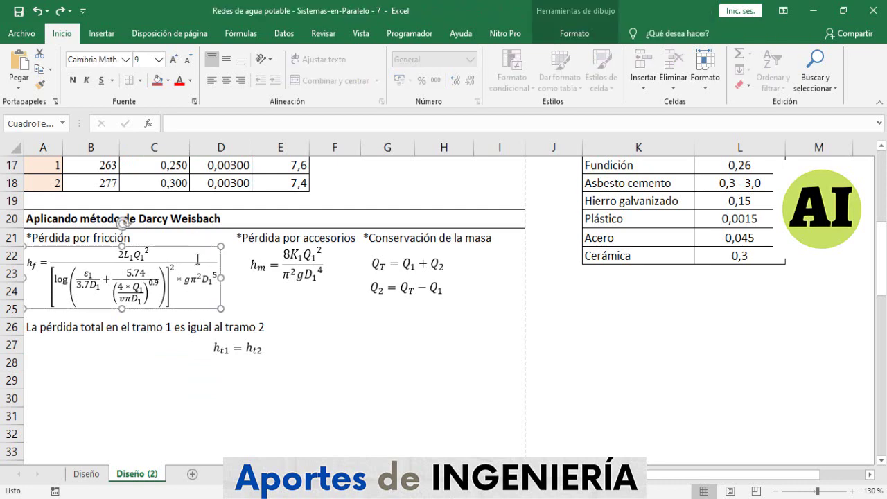
click(127, 418)
key(ctrl+v)
drag(336, 393, 501, 393)
- Append a plus sign and a copy of the accessory loss fraction 8K₁Q₁²/(π²gD₁⁴) to the copied friction loss expression
click(352, 380)
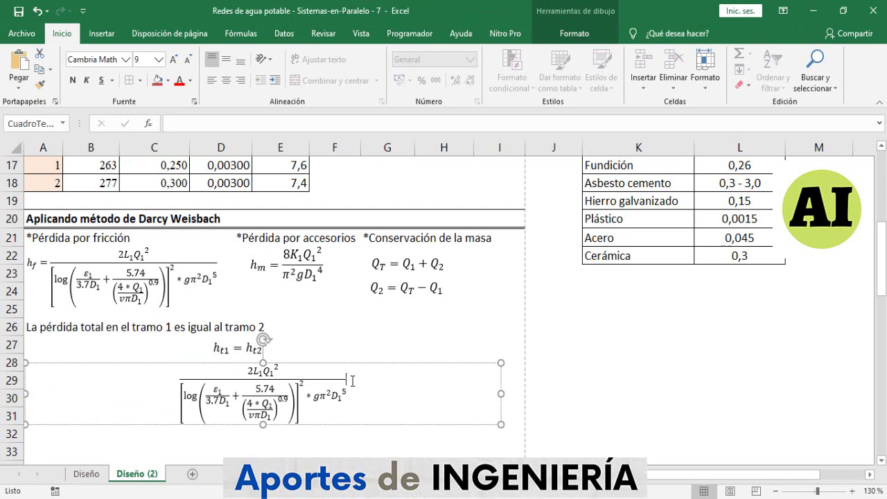
text(+)
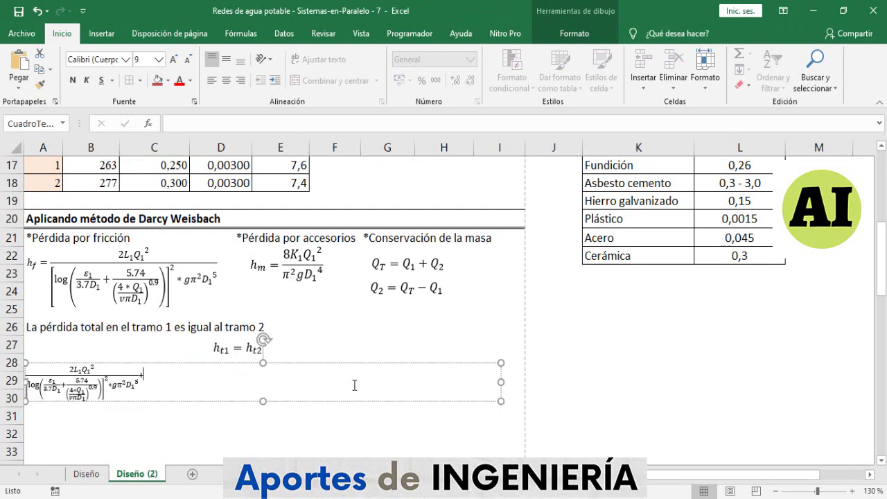
key(BackSpace)
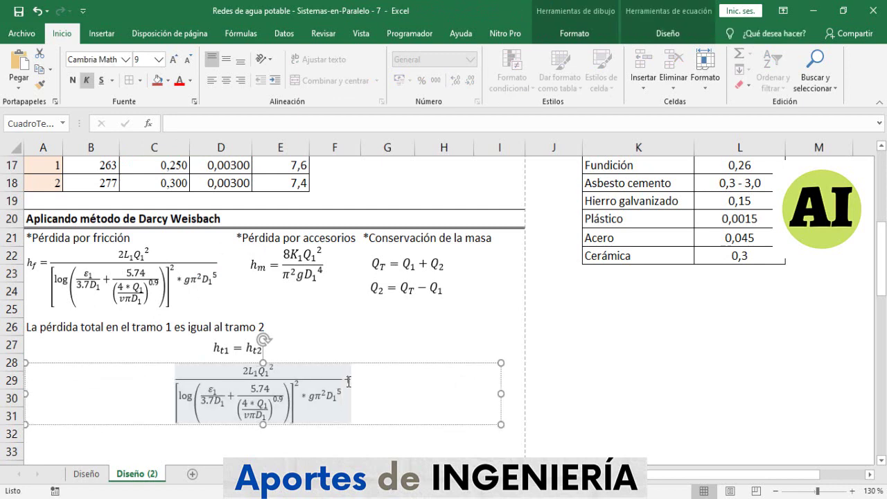
click(329, 265)
click(269, 264)
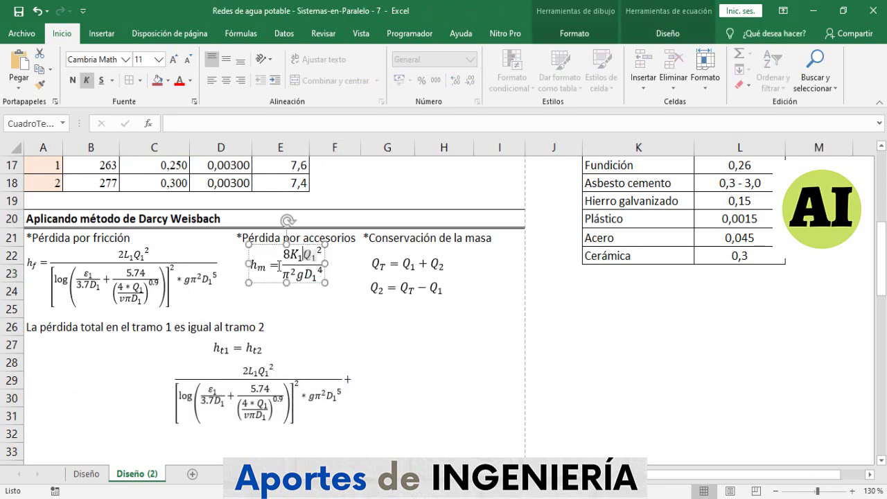
click(292, 272)
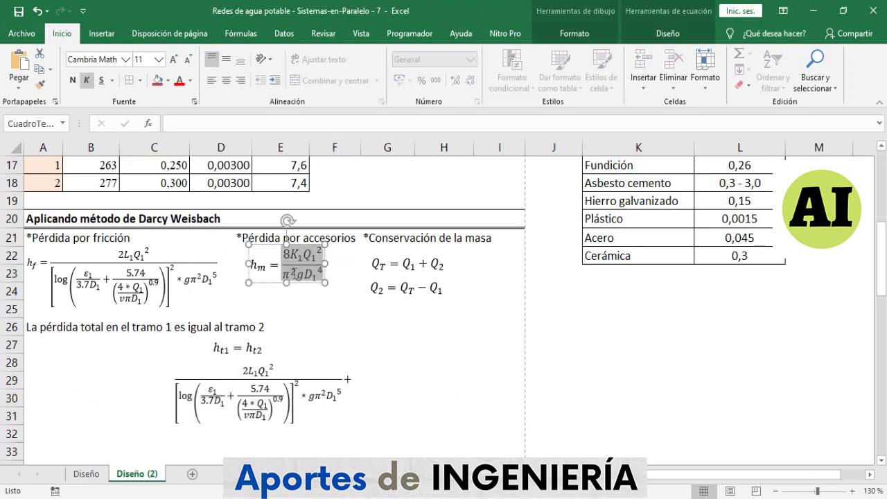
click(350, 380)
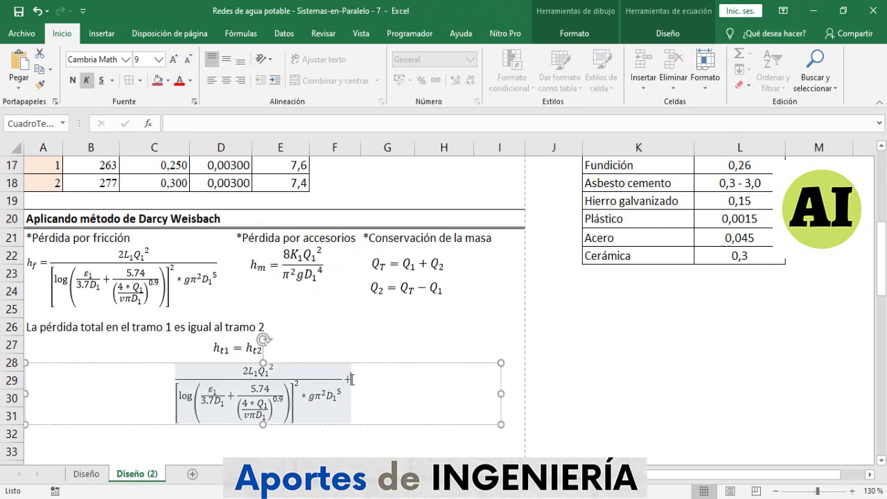
text(8)
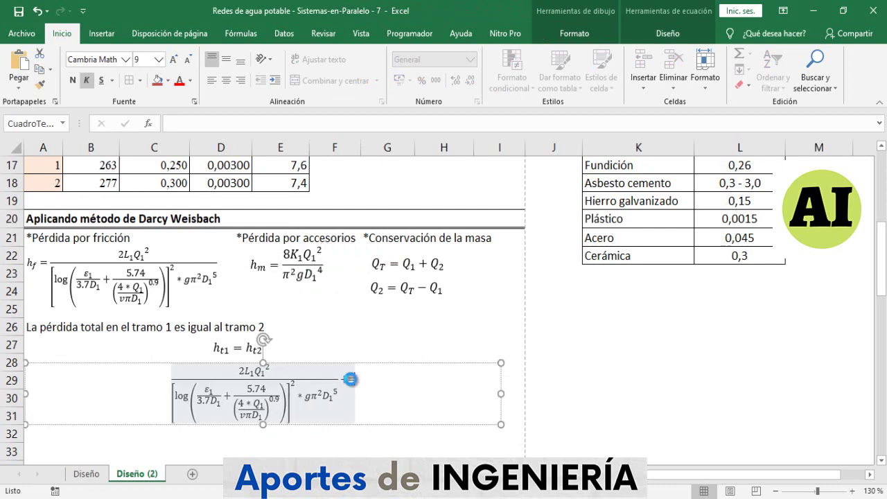
key(ctrl+v)
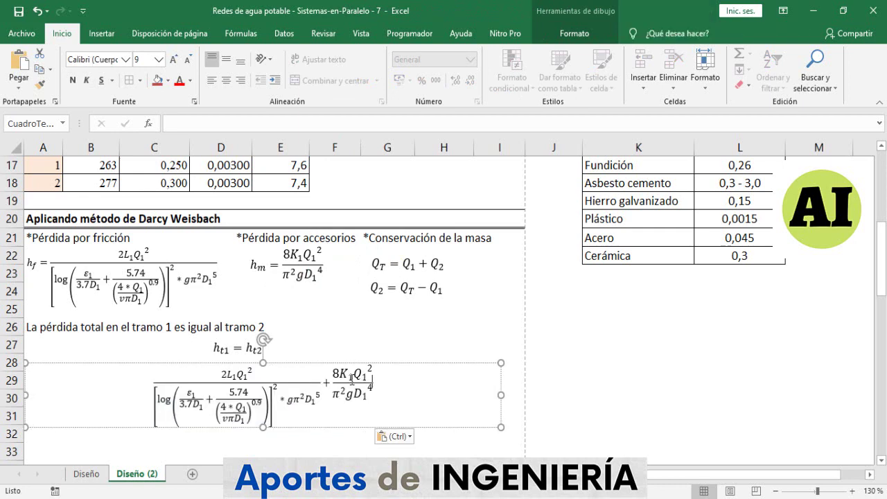
- Add an equals sign and a copy of the whole left-hand expression, and widen the equation box into column J
key(ctrl+a)
key(End)
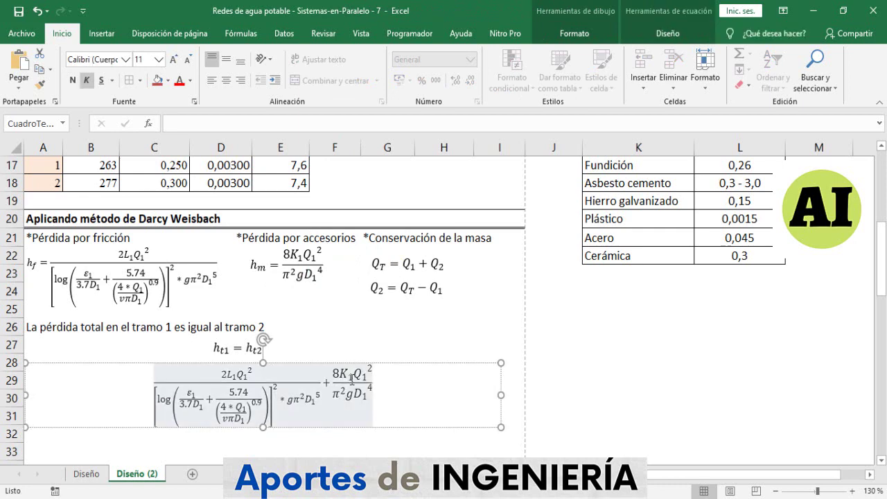
text(=)
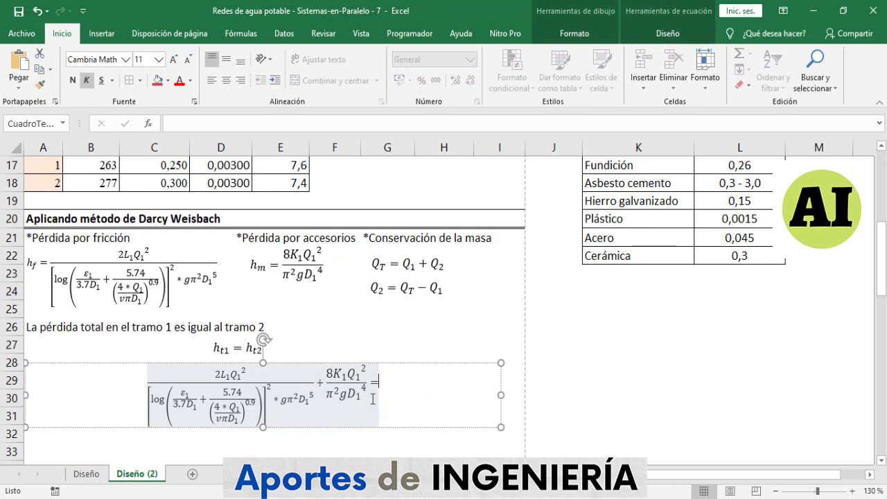
drag(373, 386, 297, 390)
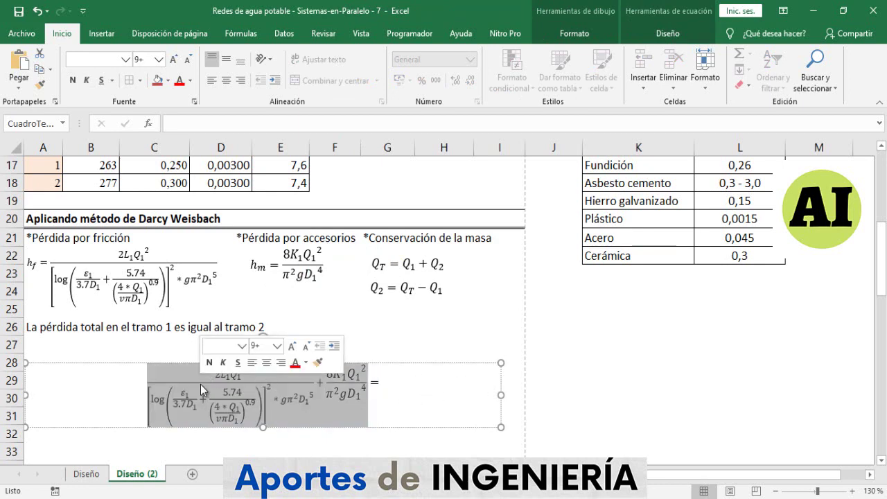
click(379, 381)
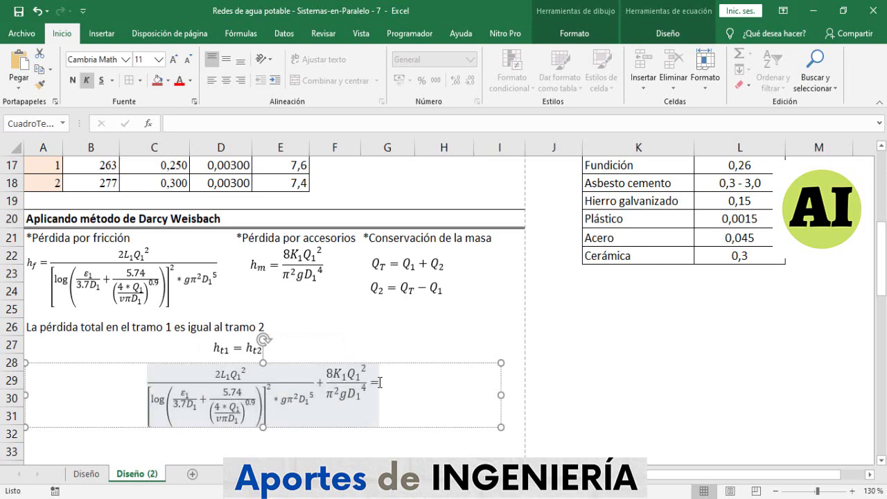
click(378, 382)
key(ctrl+v)
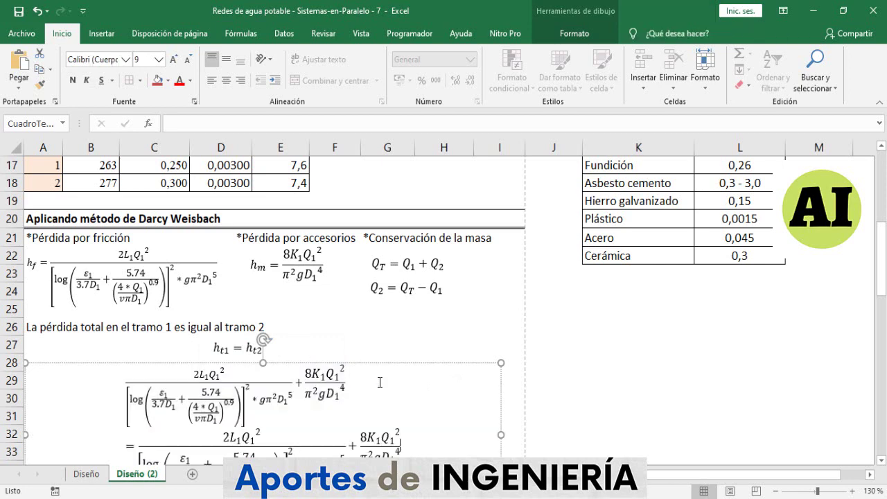
click(570, 425)
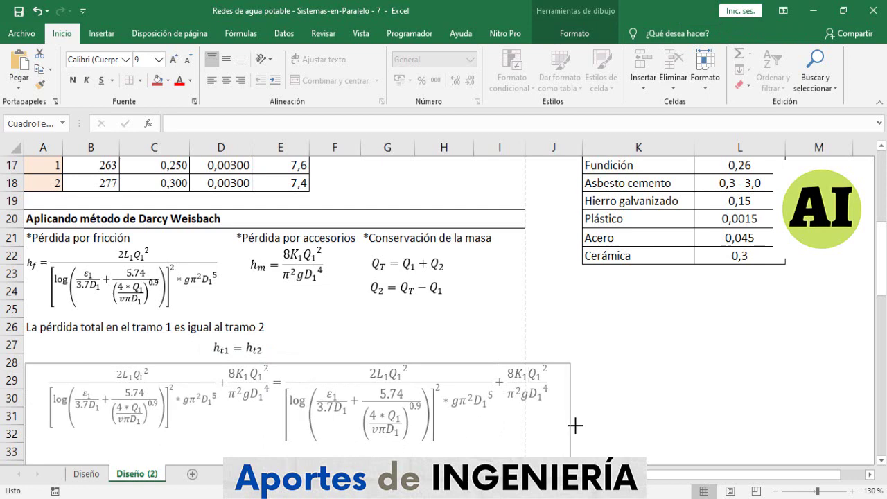
- Change the subscripts of L and Q in the right-hand friction numerator to 2, giving 2L₂Q₂²
click(390, 376)
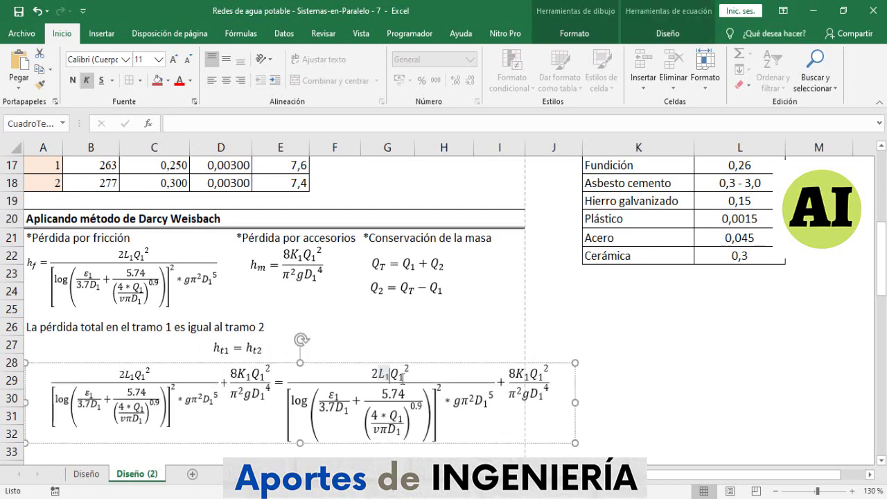
text(2)
click(401, 378)
key(BackSpace)
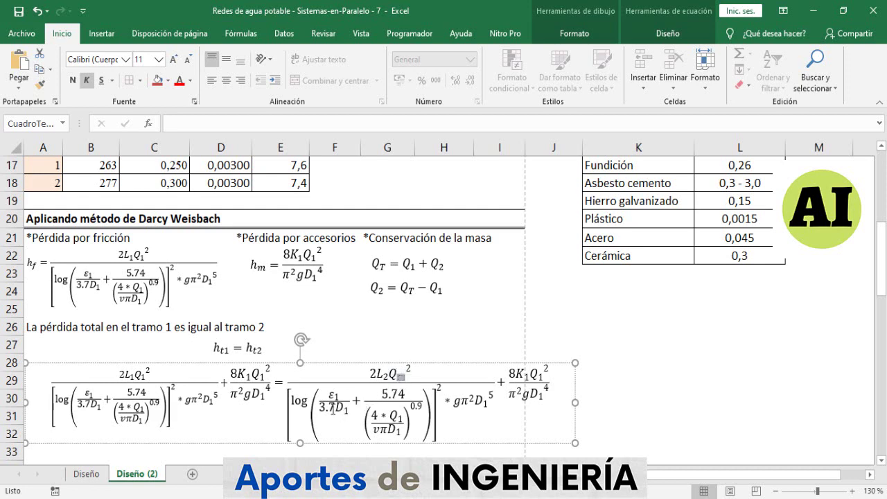
text(2)
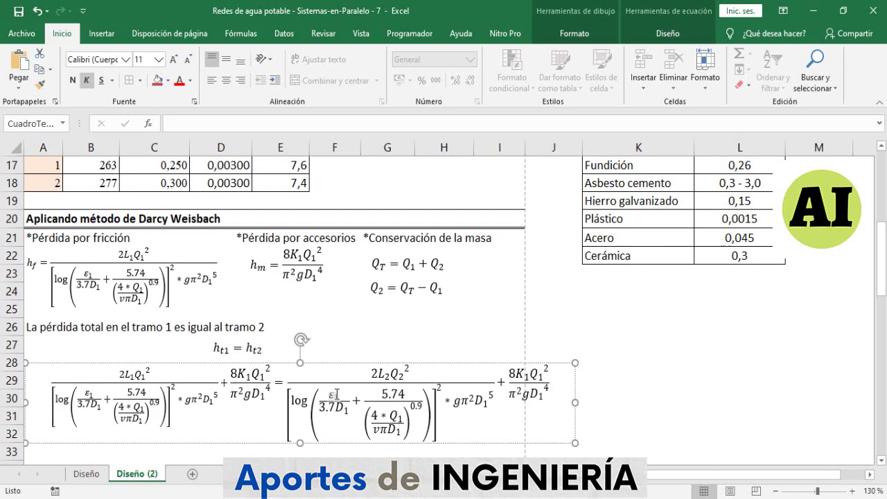
- Change the subscripts of ε and D in the right-hand roughness fraction to 2, giving ε₂/3.7D₂
double_click(336, 394)
text(2)
double_click(345, 410)
text(2)
- Set the remaining right-hand friction denominator subscripts to 2, giving 4*Q₂/(νπD₂) and gπ²D₂⁵
click(399, 416)
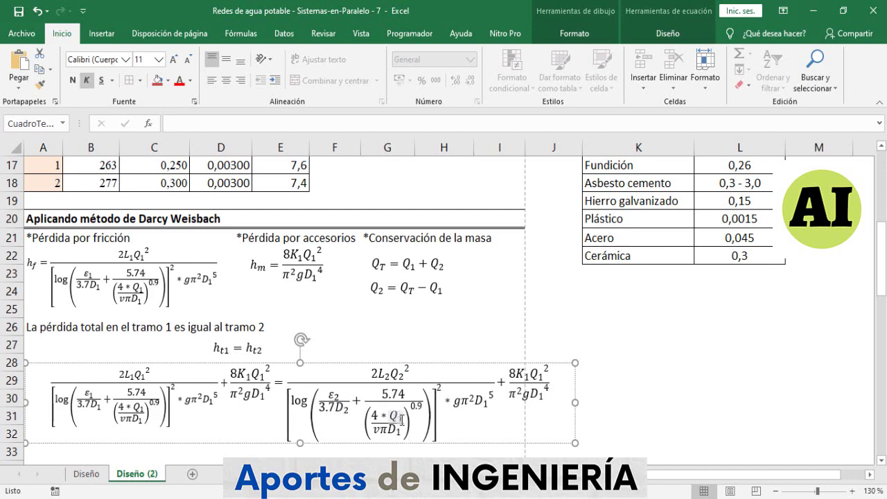
double_click(400, 418)
text(2)
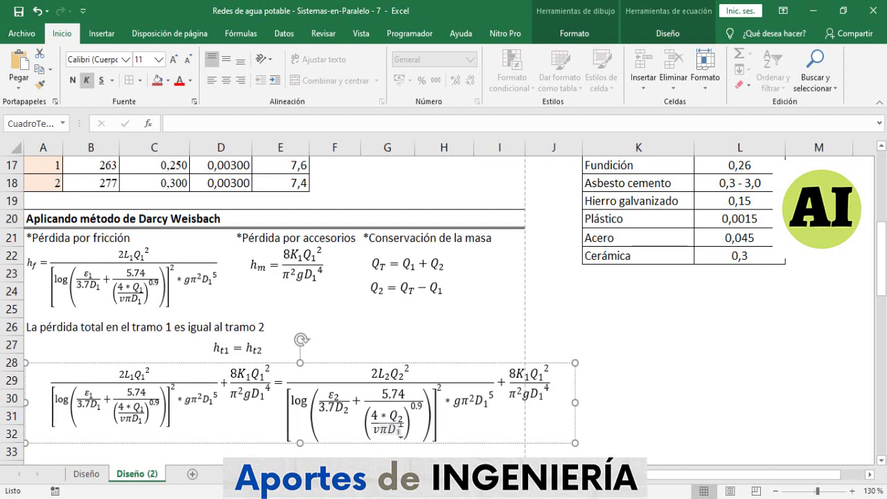
double_click(399, 431)
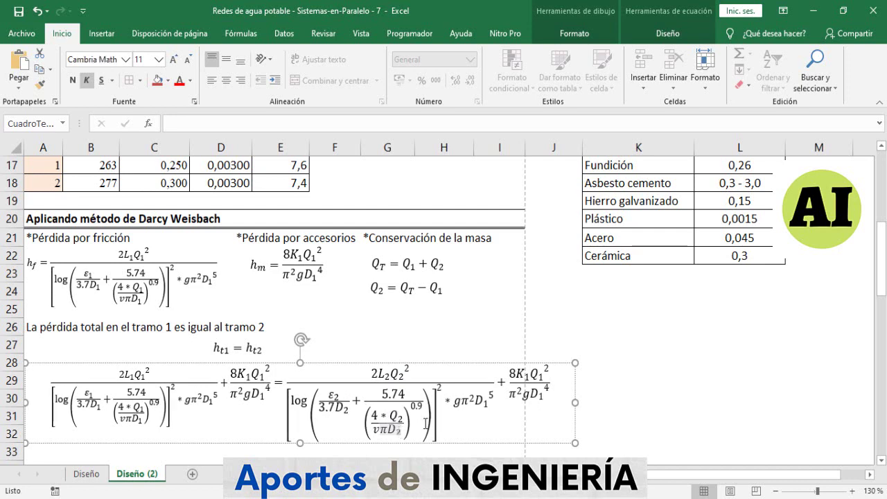
text(2)
click(487, 406)
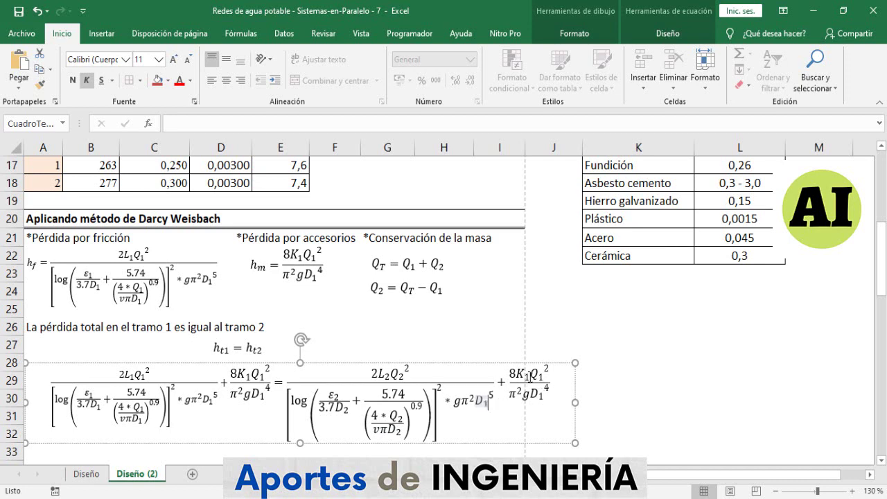
text(2^)
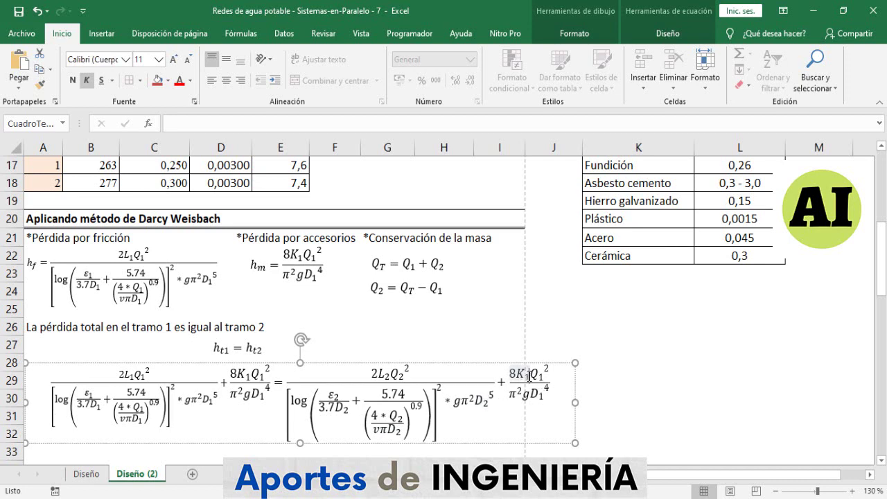
- Change the subscripts in the right-hand accessory loss fraction to 2, giving 8K₂Q₂²/(π²gD₂⁴)
text(2)
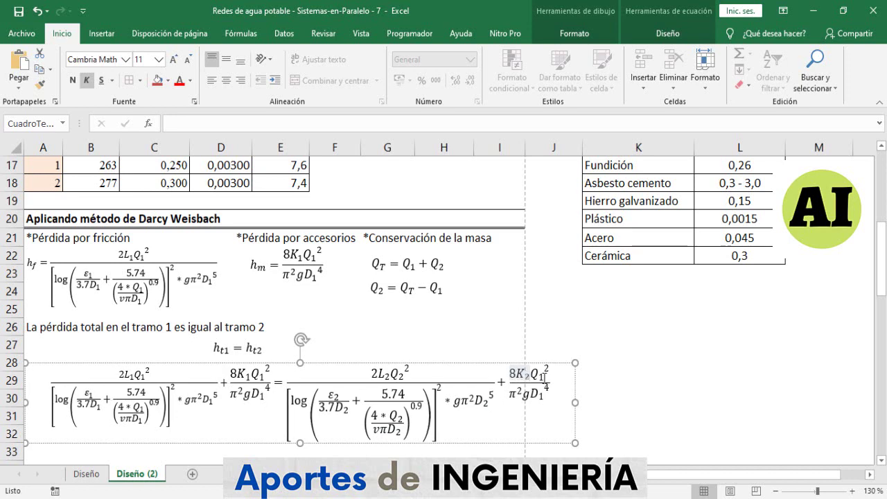
click(543, 376)
text(2)
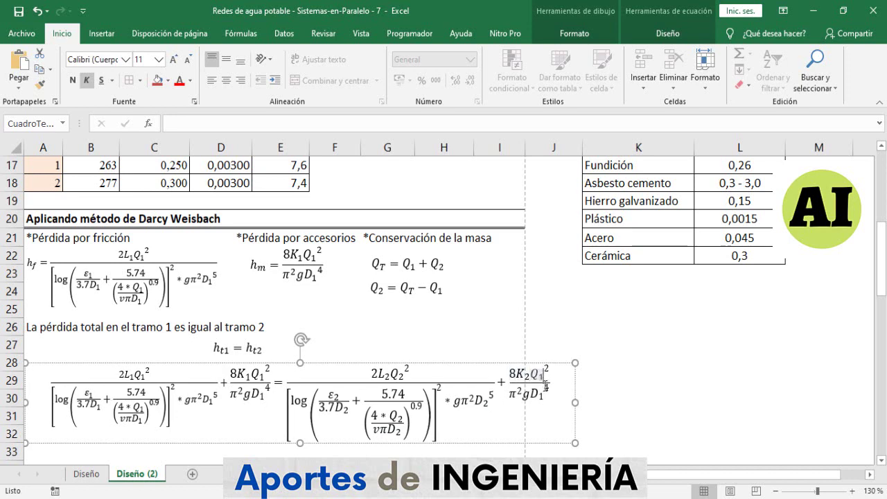
click(544, 396)
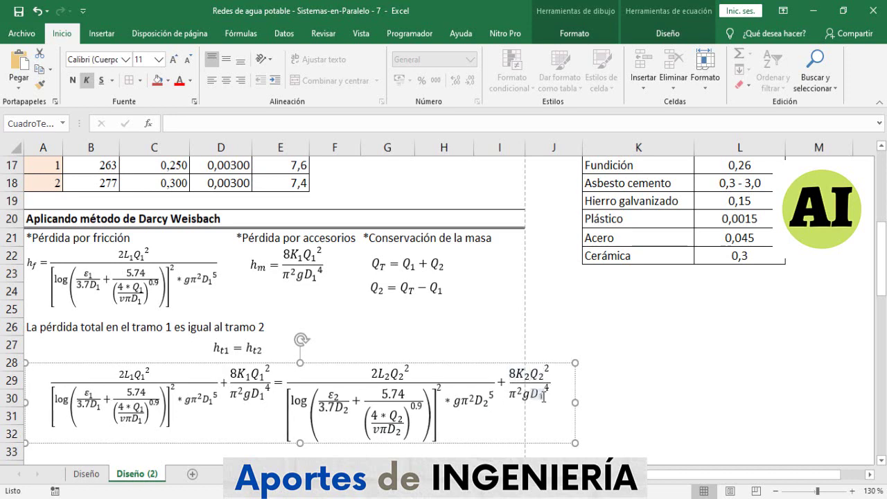
text(2)
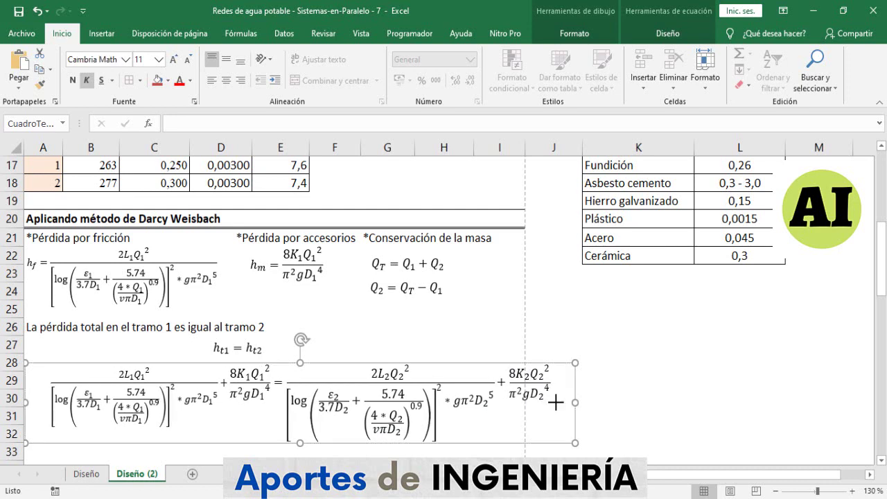
- Narrow the full equation's box so it ends just past column I, and deselect it
drag(554, 402, 554, 402)
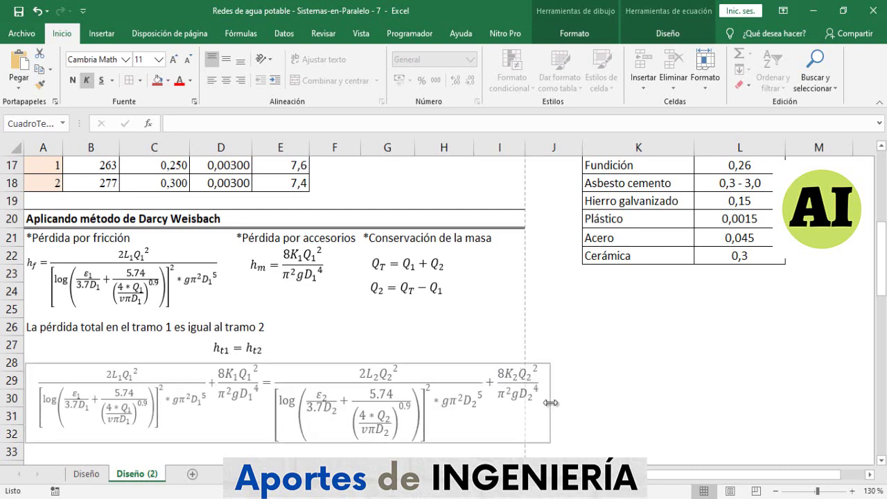
click(558, 402)
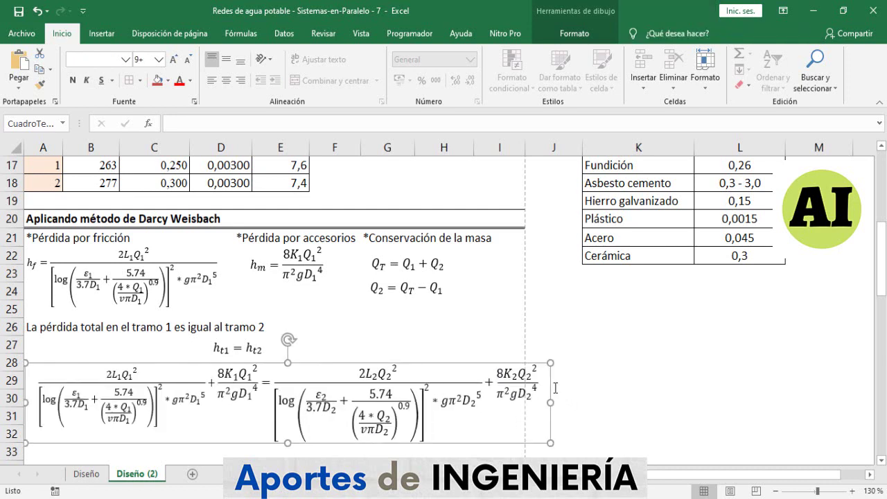
drag(542, 397, 539, 397)
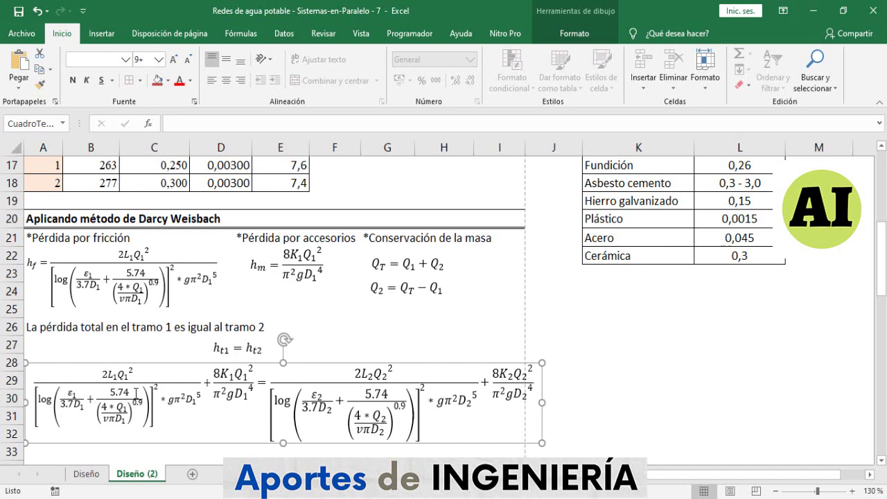
click(383, 349)
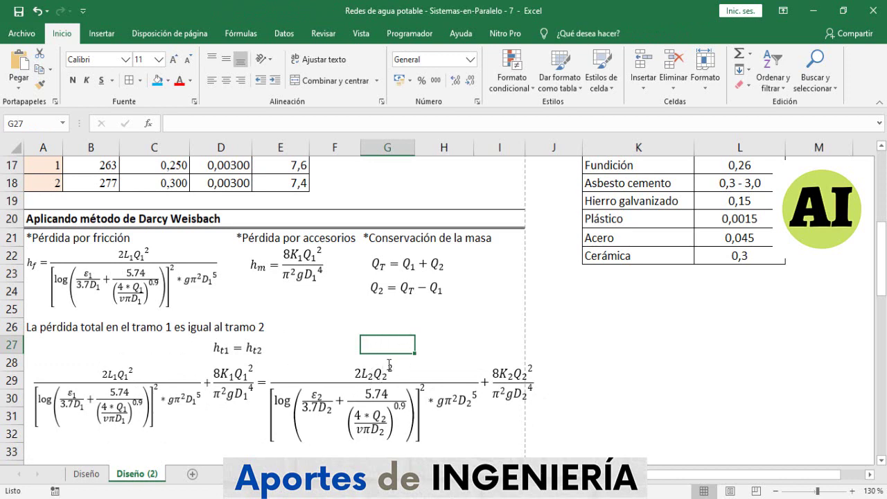
- Duplicate the full head loss equation and place the copy directly below the original, in rows 33 to 38
scroll(389, 358, down, 1)
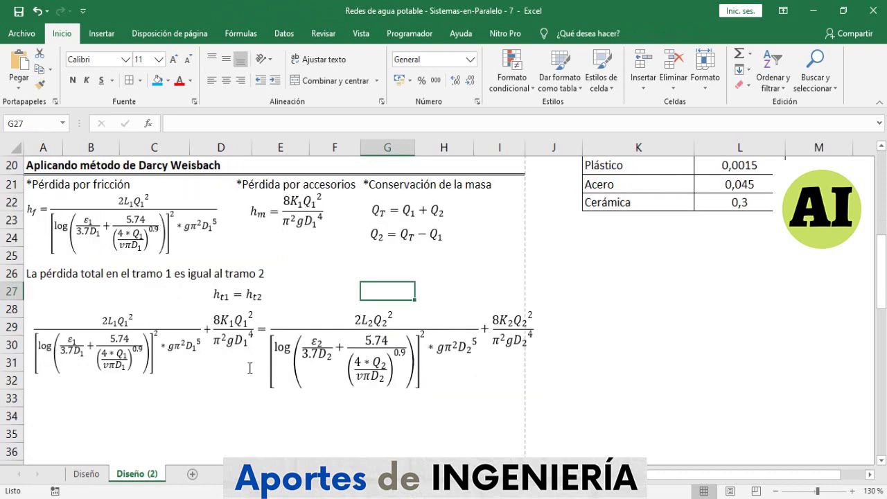
click(250, 368)
click(265, 312)
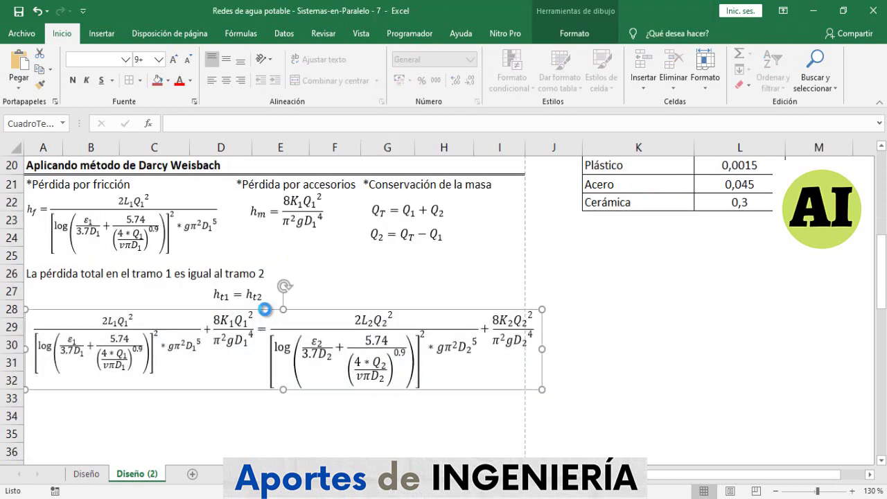
key(ctrl+v)
scroll(241, 371, down, 2)
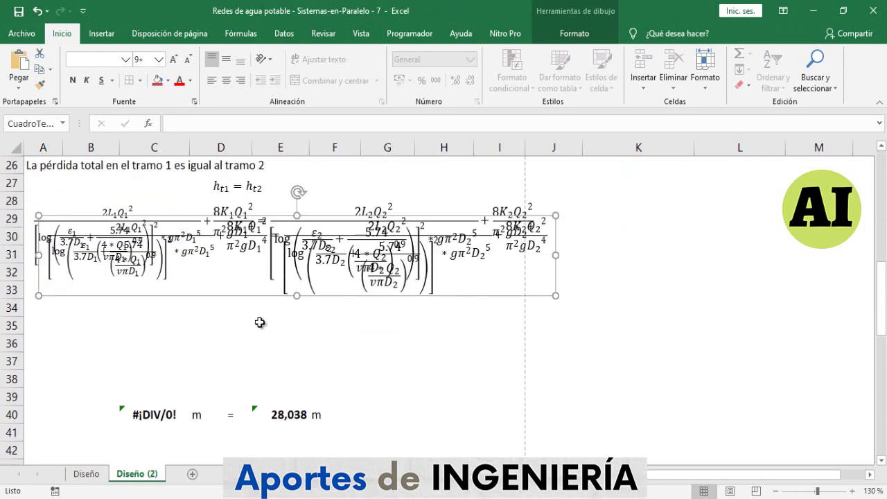
drag(250, 298, 221, 374)
scroll(369, 282, up, 1)
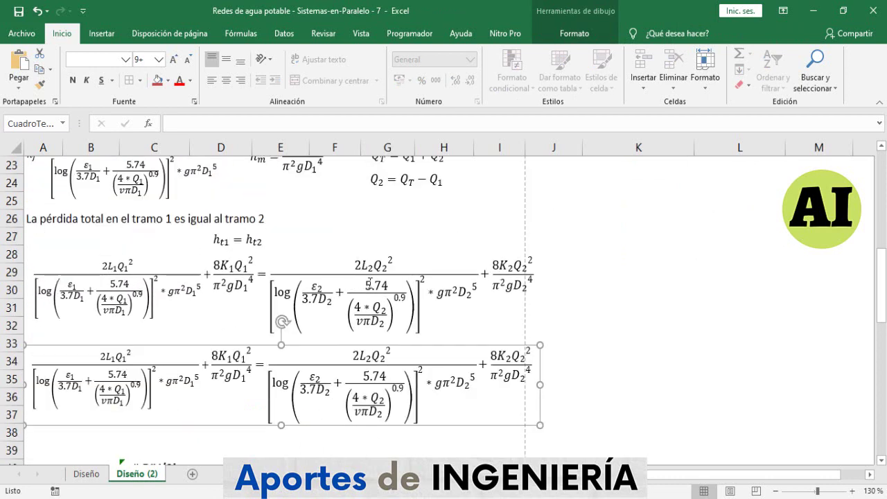
- In the copied equation's right-hand friction numerator, replace Q₂ with Q_T − Q₁ copied from the mass conservation formula, enclosed in parentheses
click(434, 180)
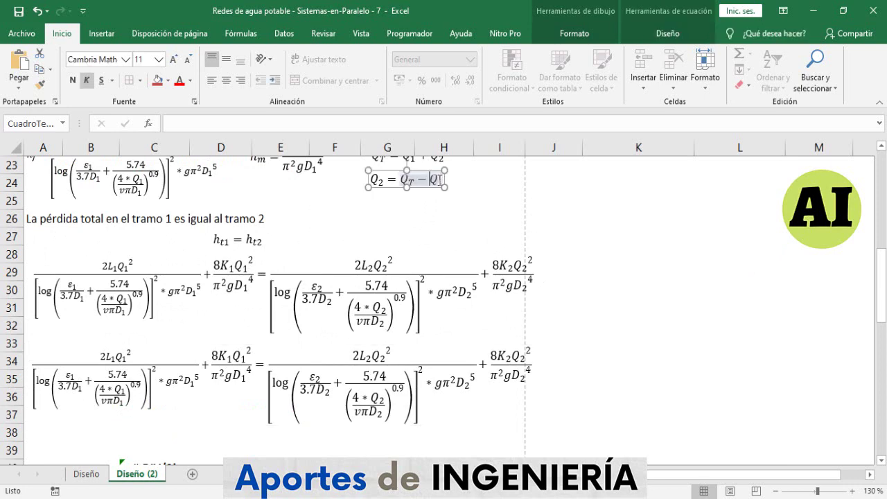
drag(428, 180, 403, 182)
key(ctrl+c)
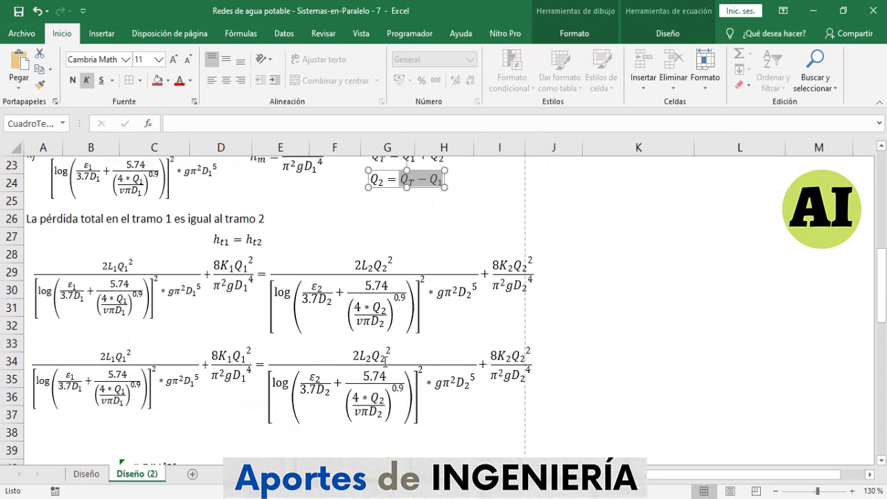
drag(381, 356, 376, 356)
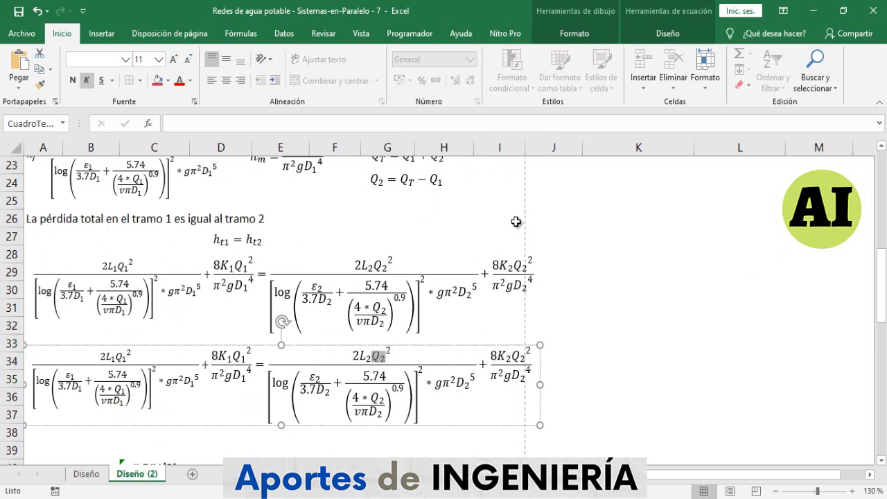
key(Delete)
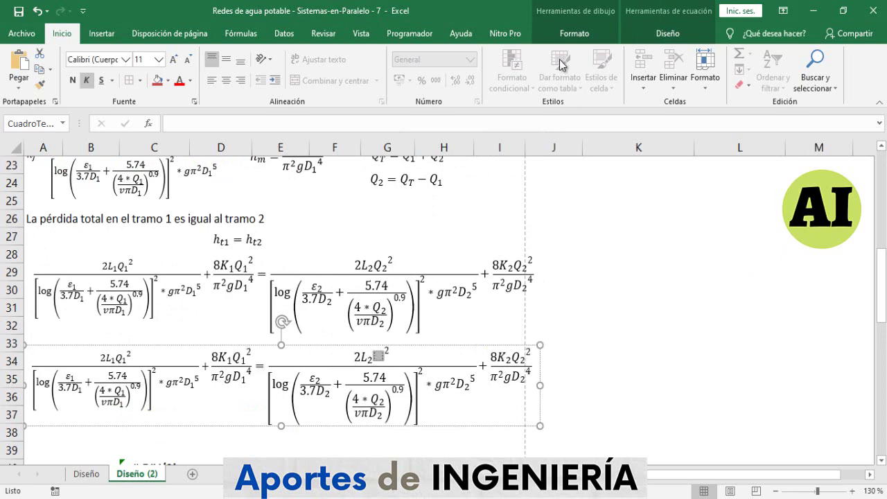
click(670, 33)
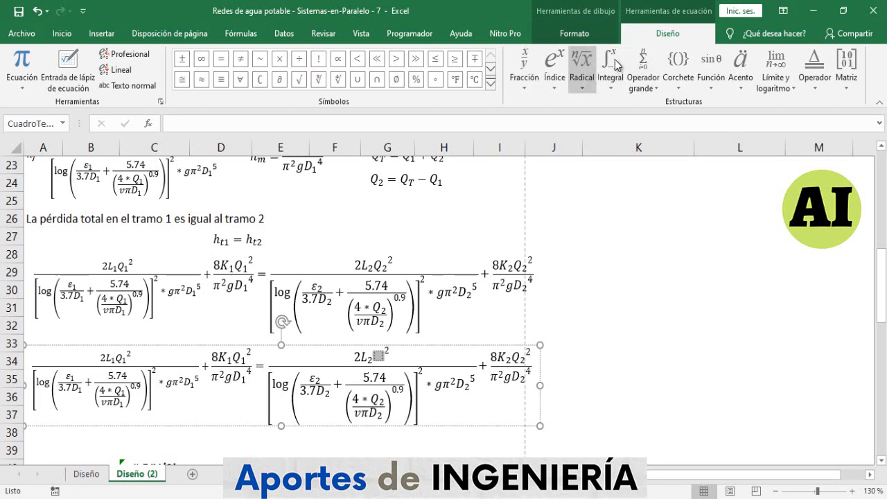
click(670, 64)
click(653, 154)
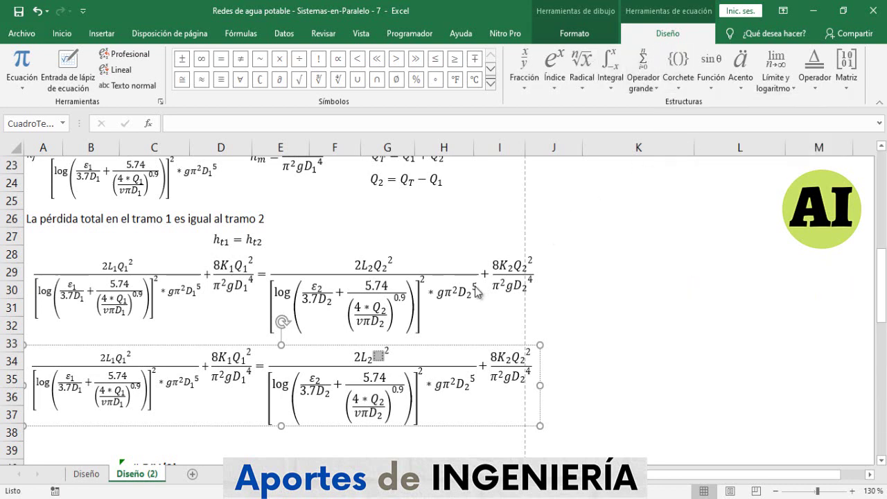
click(379, 356)
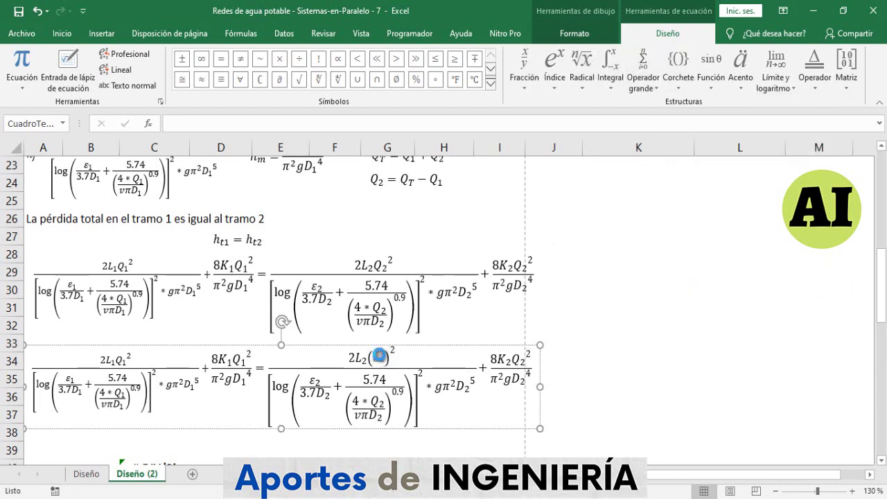
key(ctrl+v)
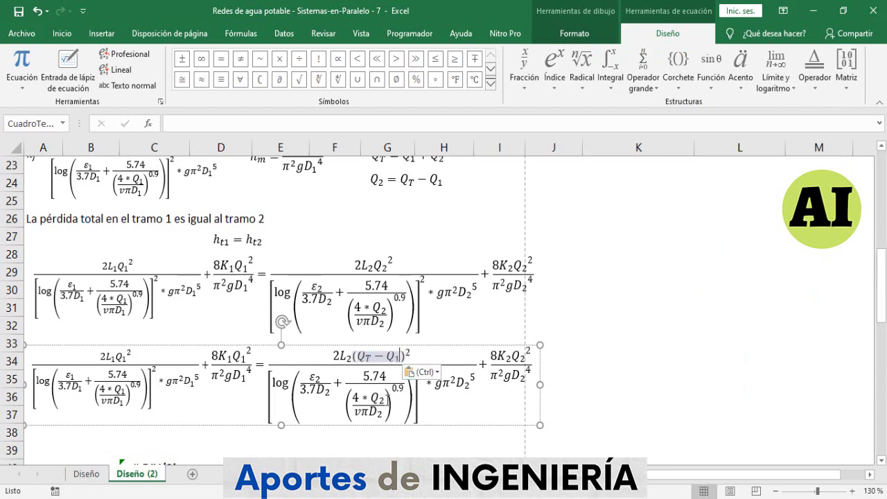
- Replace Q₂ in the inner fraction of the copy's right-hand denominator with (Q_T − Q₁) and widen the equation box to column J
drag(388, 401, 369, 400)
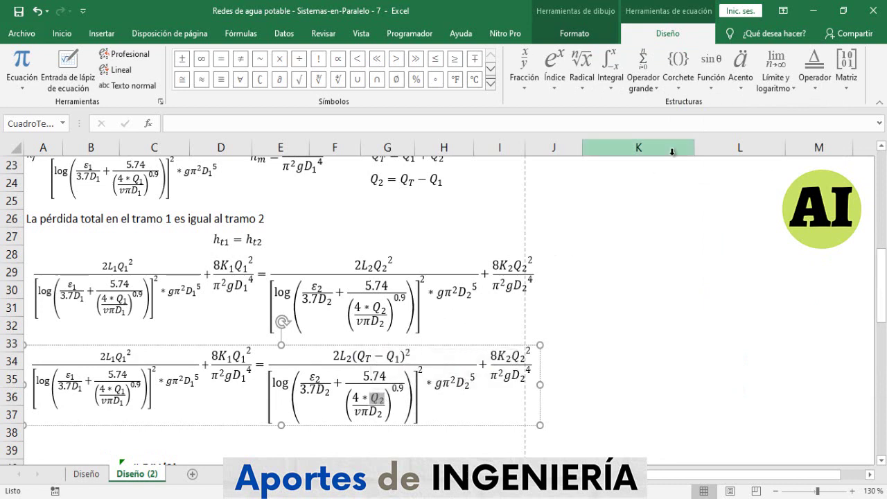
key(Delete)
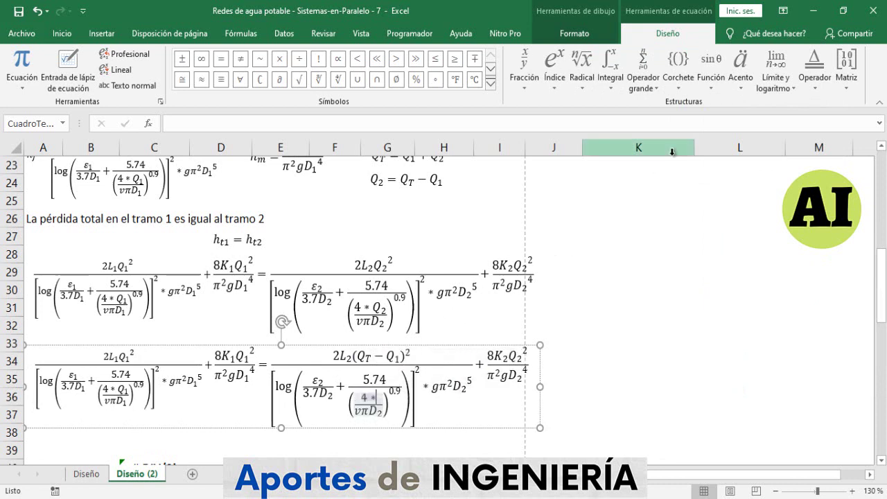
click(681, 57)
key(Escape)
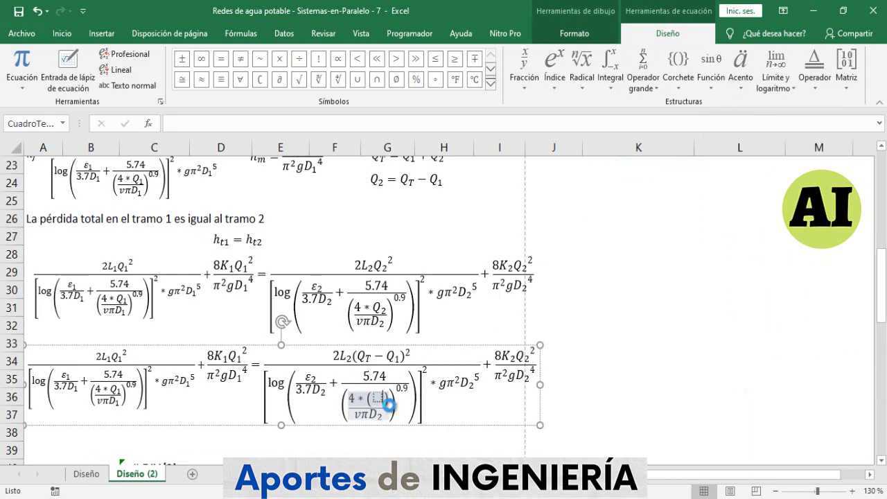
key(ctrl+v)
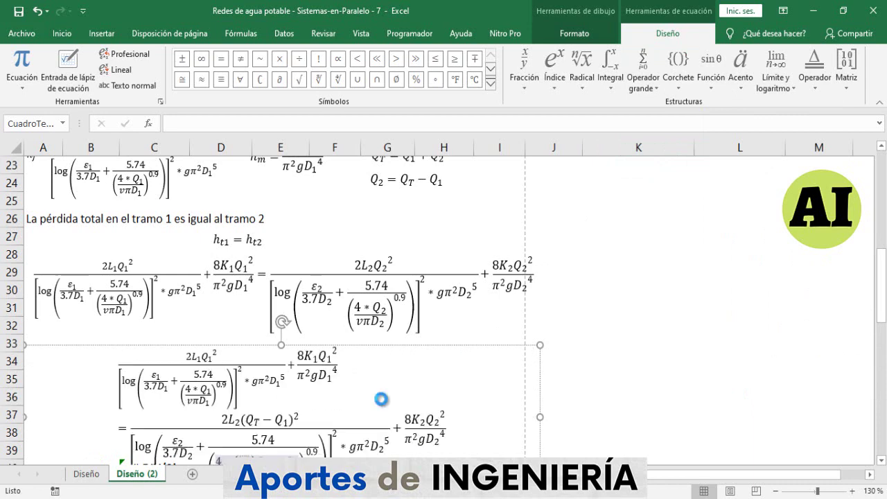
key(ctrl+z)
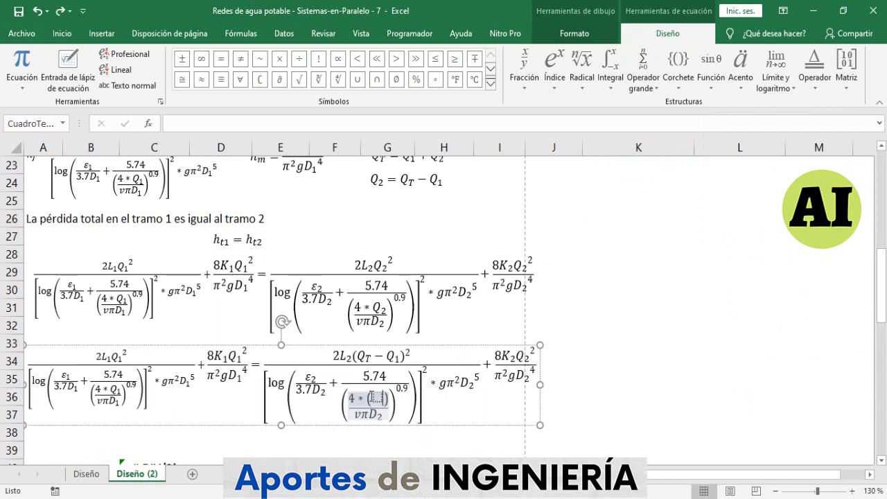
click(379, 400)
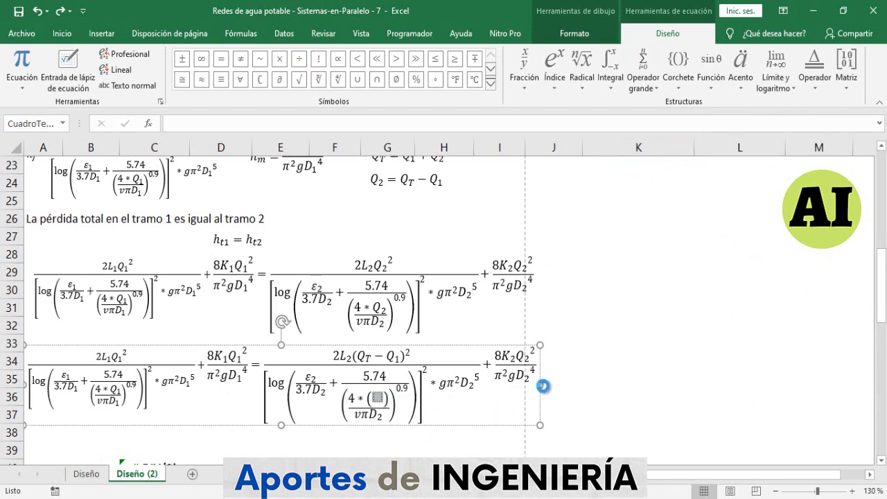
drag(544, 386, 555, 386)
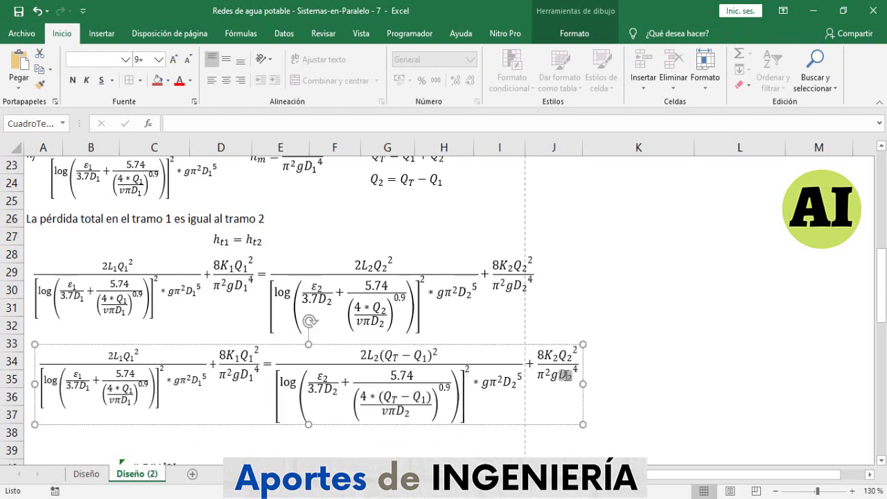
- Replace Q₂ in the numerator of the copied equation's right-hand 8K₂ minor loss term with (Q_T − Q₁)
click(575, 359)
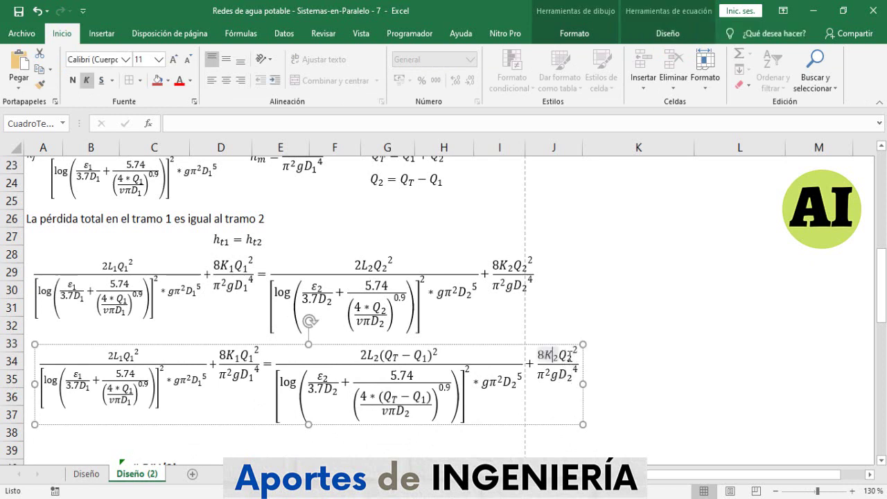
drag(572, 358, 566, 358)
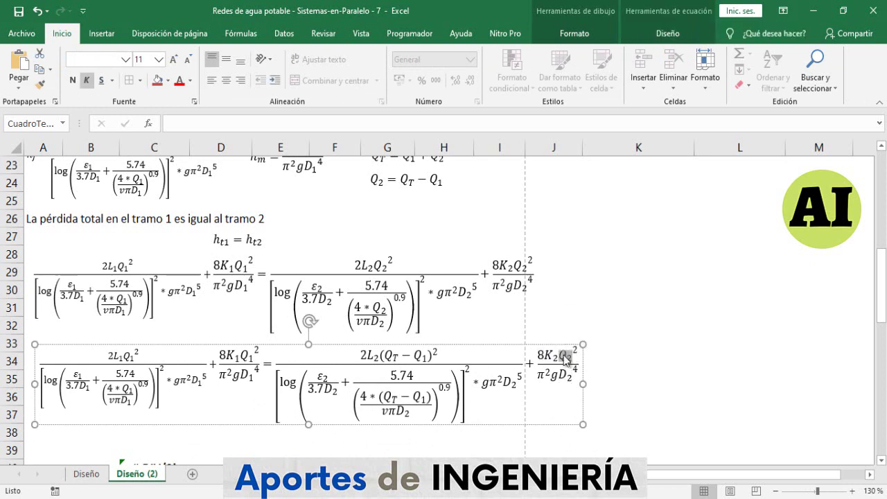
click(649, 31)
key(Delete)
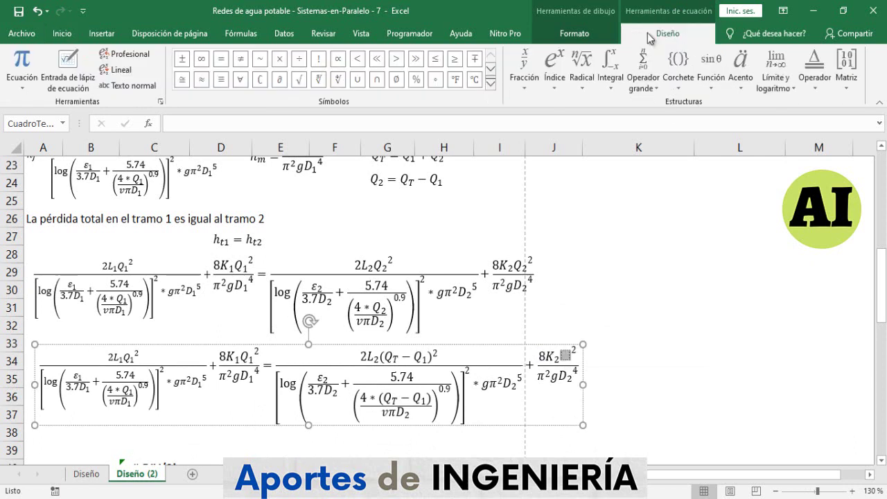
click(676, 76)
click(683, 137)
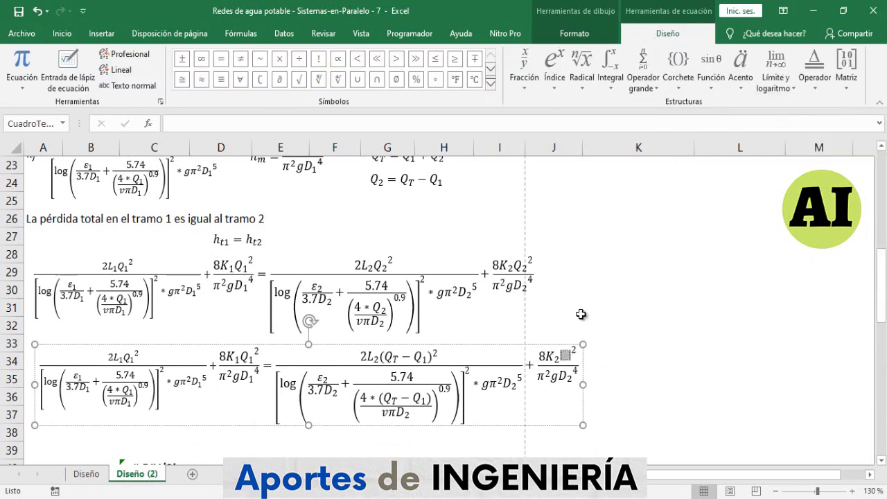
click(564, 357)
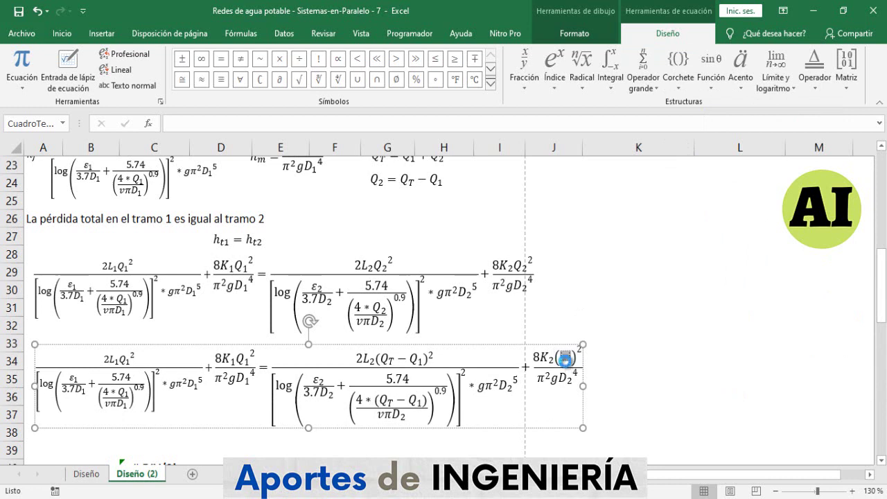
text(QT − Q1)
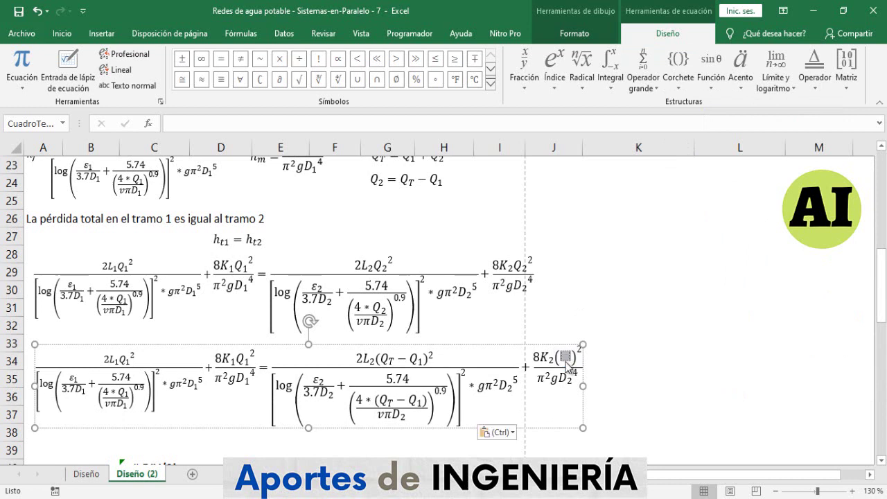
- Widen the copied equation's box into column K so it fits on one line, move it against the sheet's left edge, and deselect it
click(598, 416)
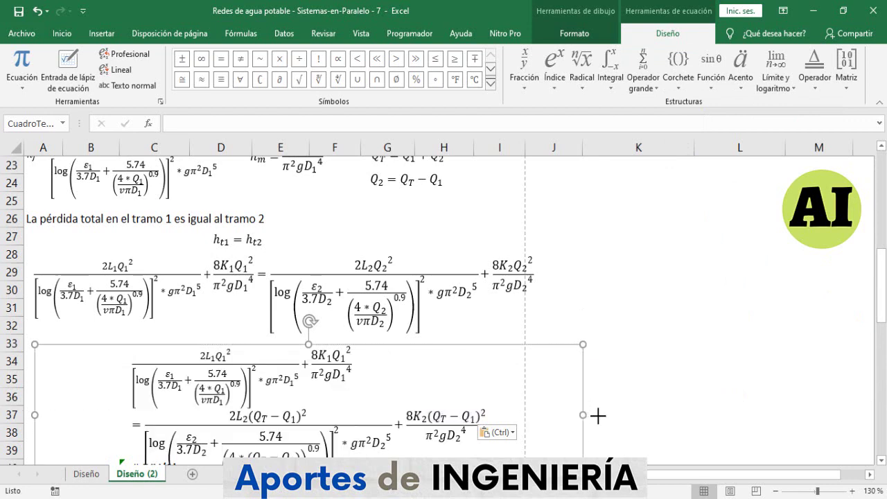
drag(597, 415, 616, 413)
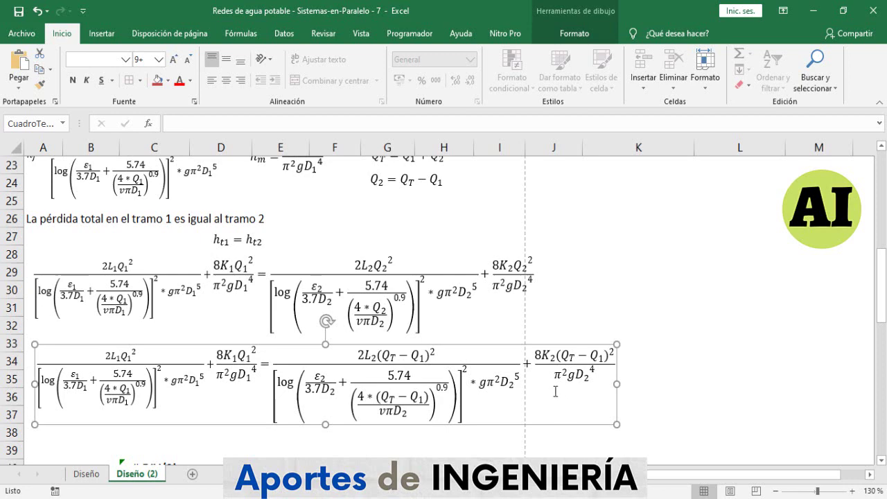
drag(518, 344, 503, 345)
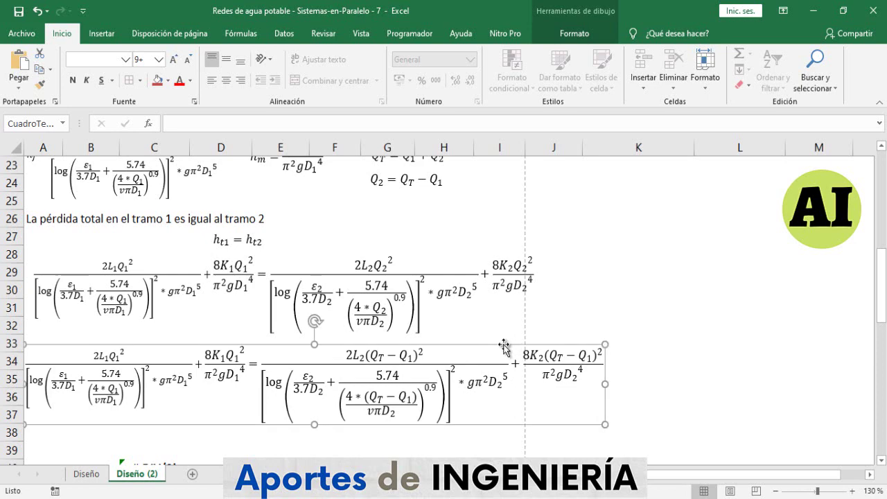
key(Escape)
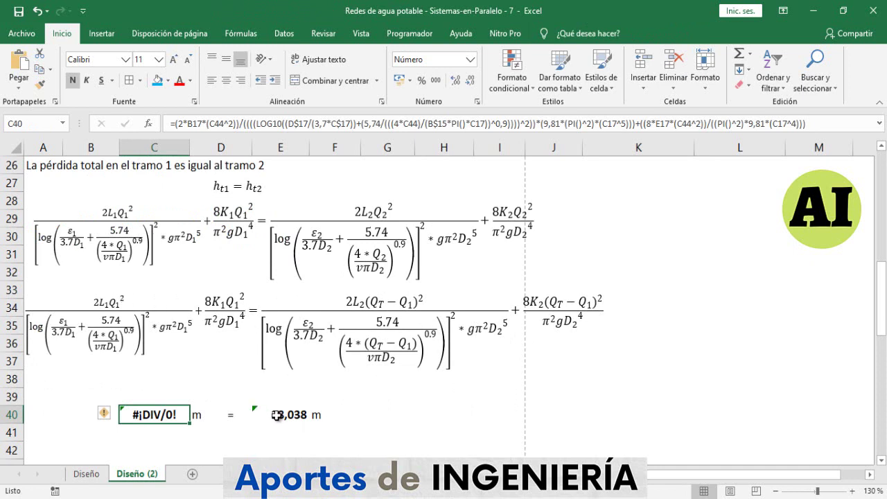
- Examine the head loss formulas in cells C40 and E40 for the two sides of the equality
click(347, 123)
key(Return)
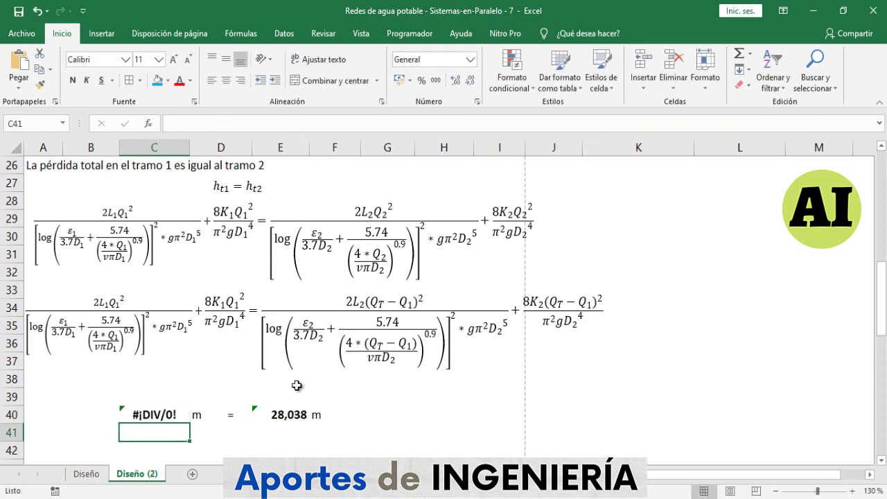
click(285, 414)
click(387, 119)
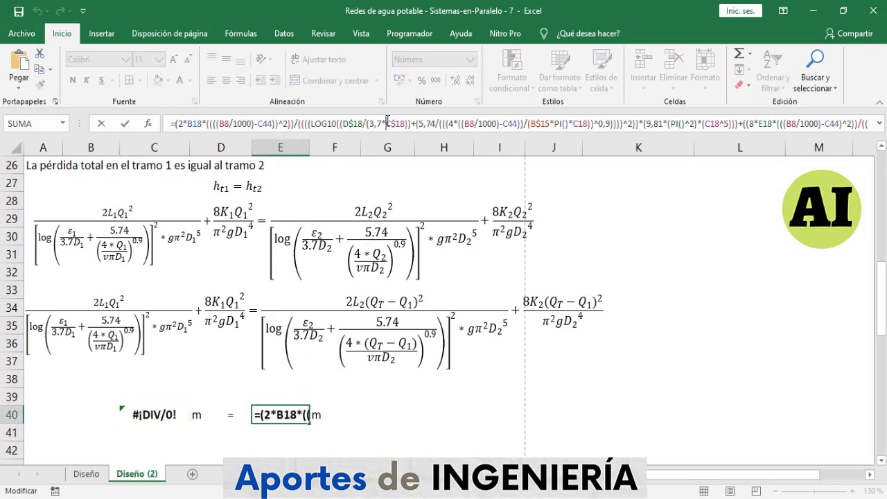
key(Return)
- Replace the asterisk in A43 with the note "Aplicando solver se determina el caudal en el tramo 1"
scroll(367, 201, down, 1)
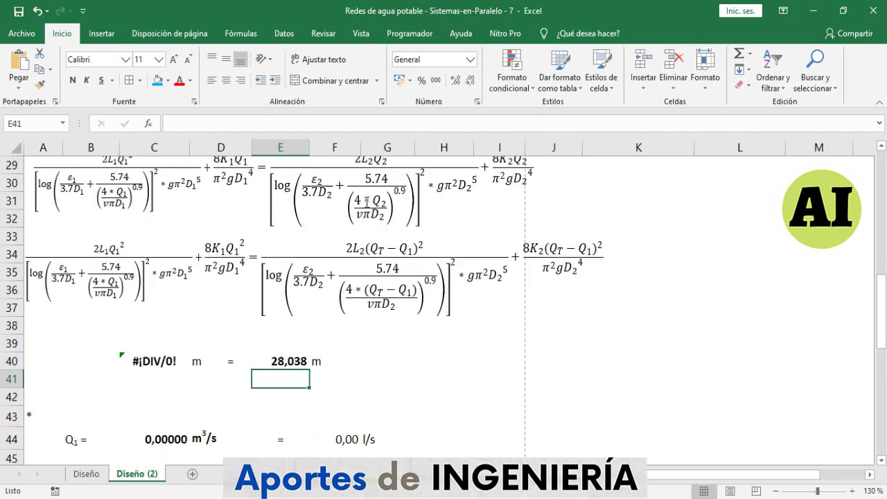
click(52, 411)
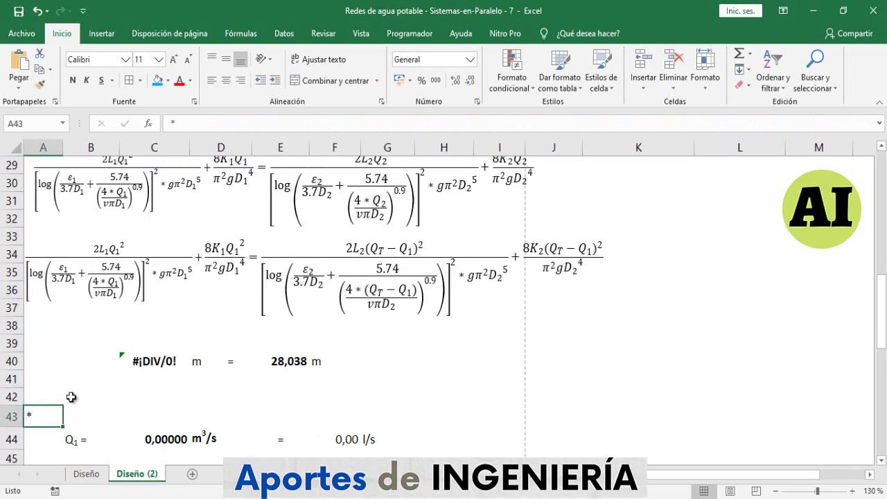
text(Aplicando so)
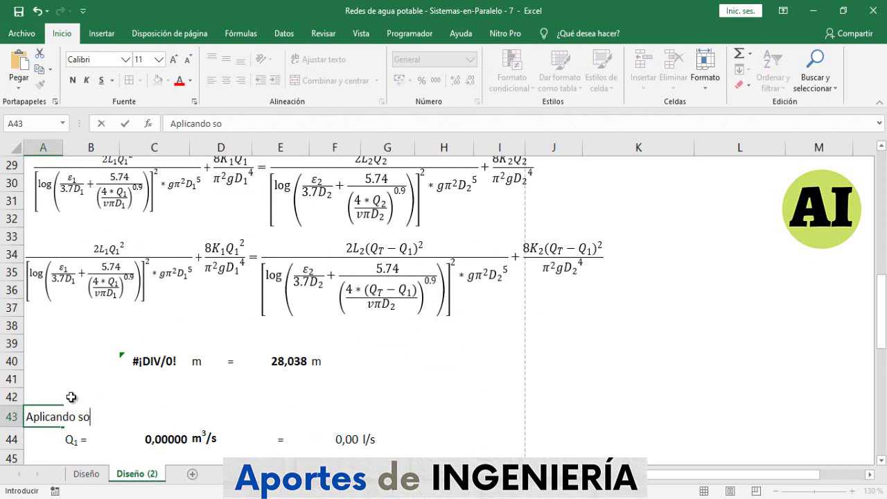
text(lver se determina el )
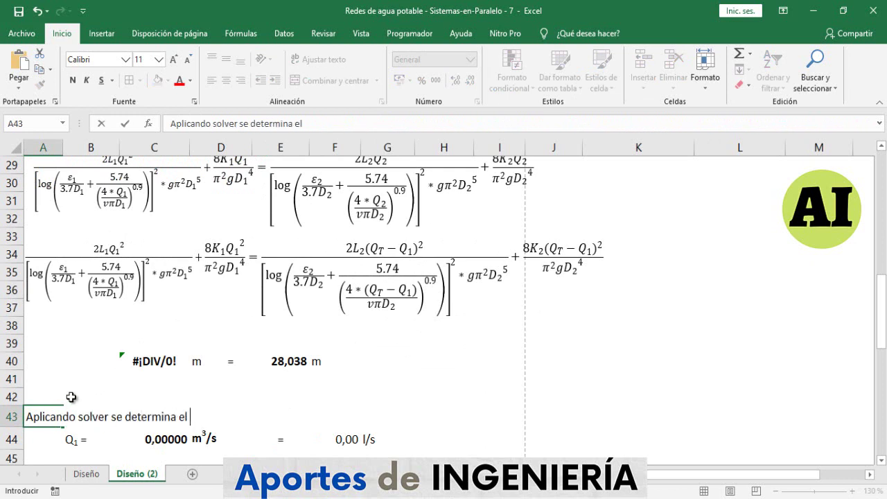
text(caudal en)
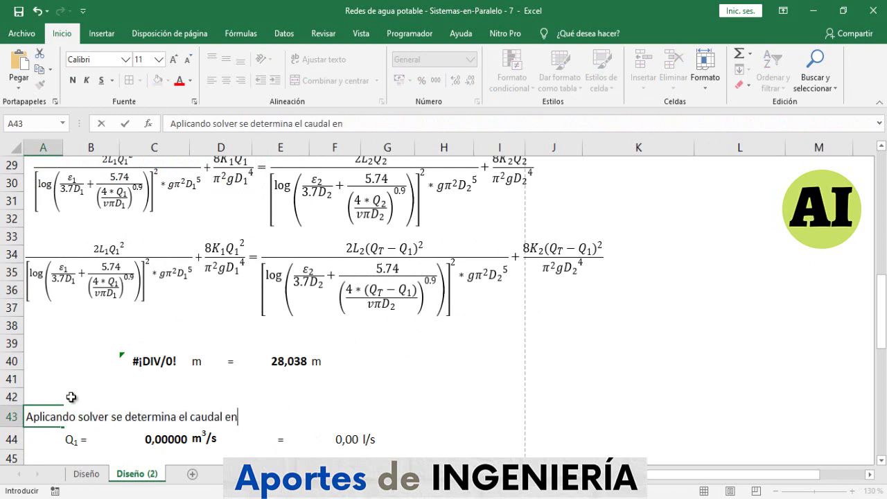
text( el tramo 1)
key(Return)
- Enter 0,02 m³/s in C44 as the trial value of Q₁
click(167, 438)
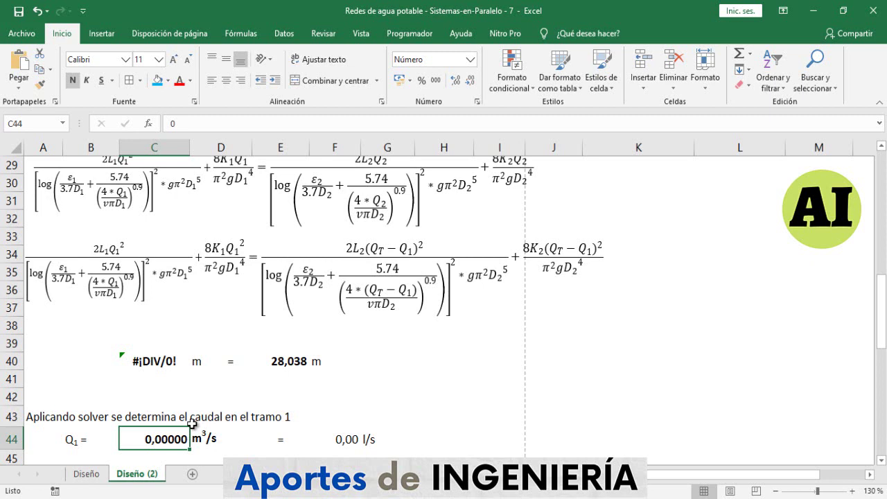
text(0,0)
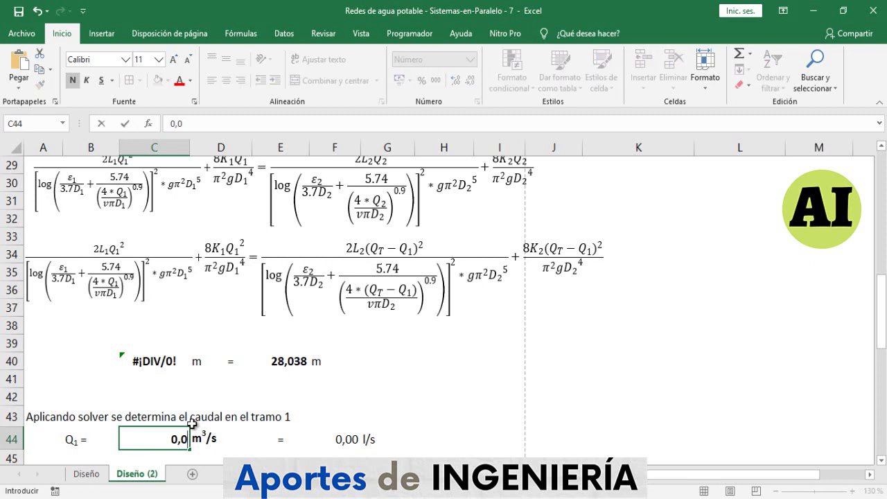
text(2)
key(Return)
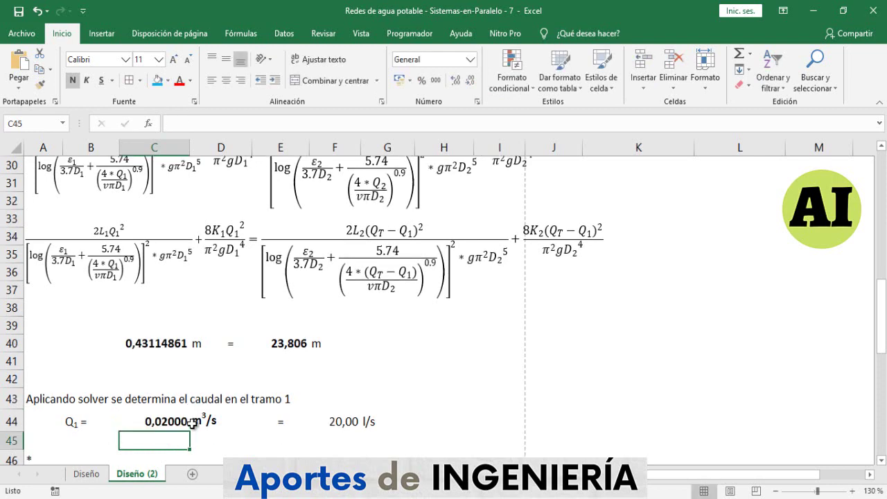
scroll(206, 401, up, 1)
scroll(208, 398, down, 1)
- Start a Solver model with cell C40 as the objective and Mín as the target
click(157, 421)
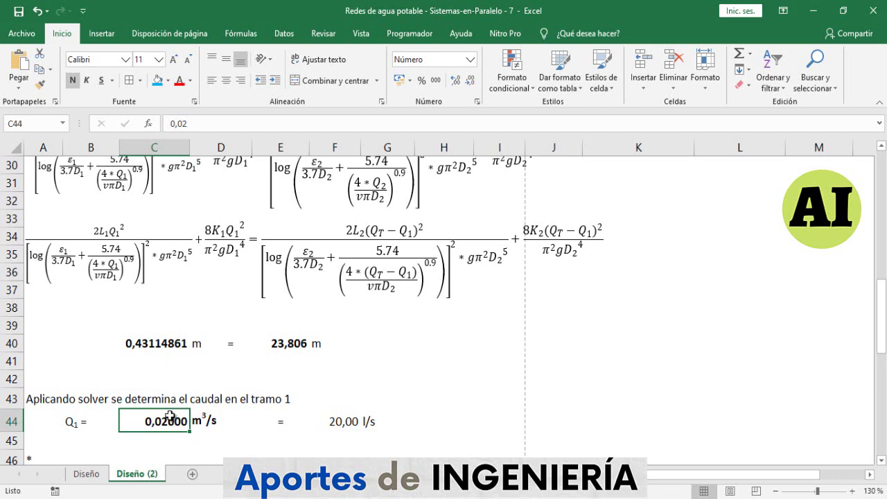
click(286, 34)
click(747, 55)
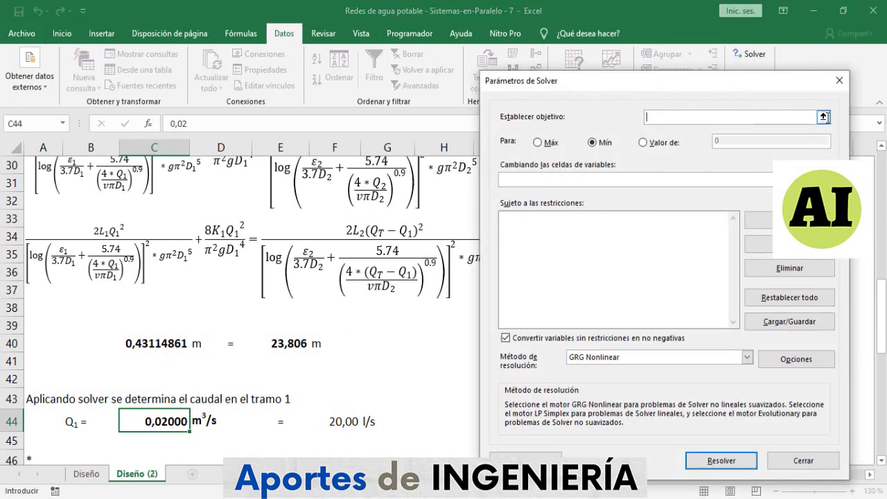
click(824, 117)
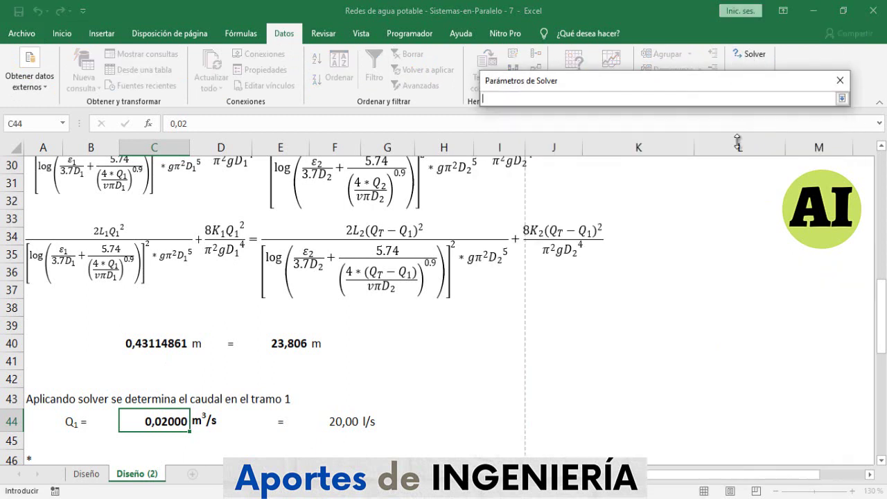
click(164, 341)
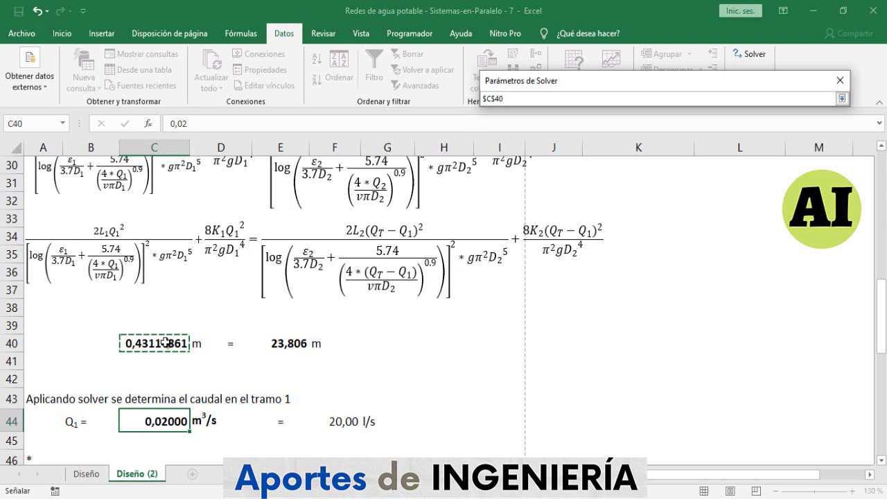
key(Return)
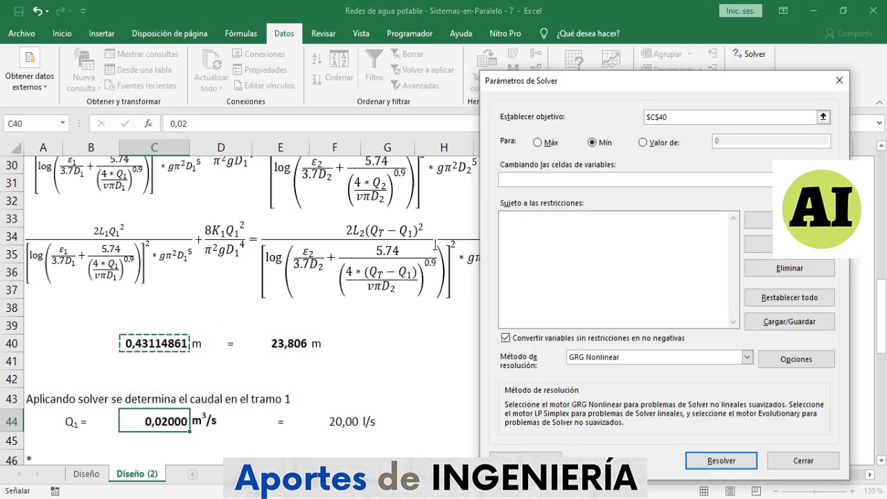
click(539, 144)
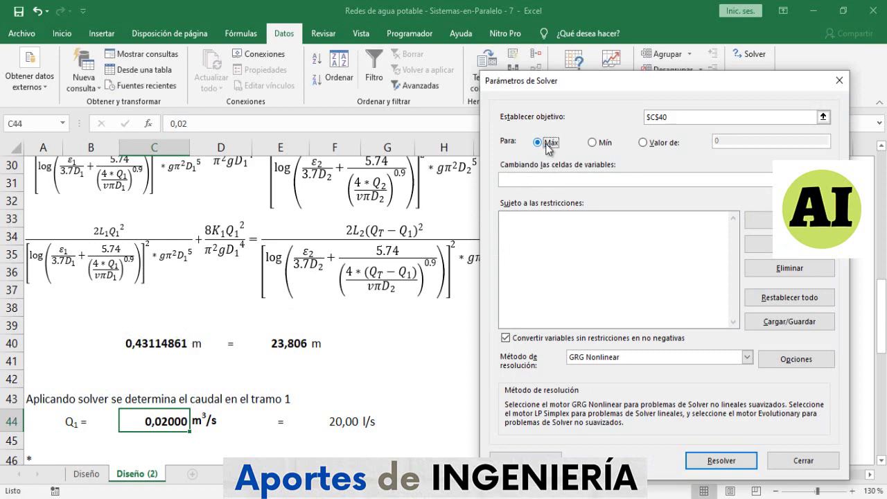
click(593, 144)
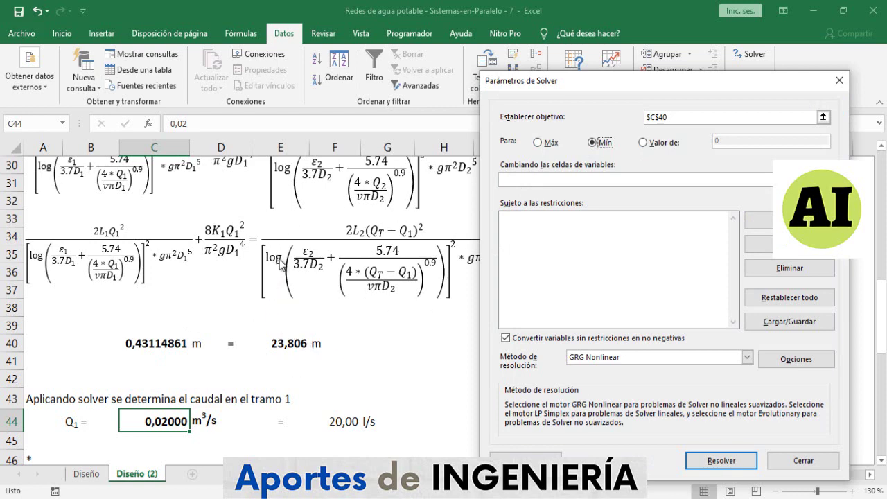
click(643, 143)
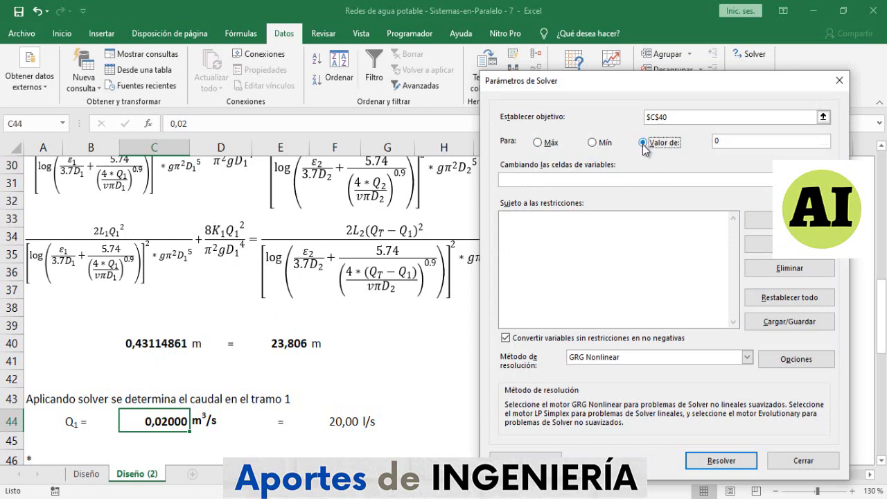
click(602, 144)
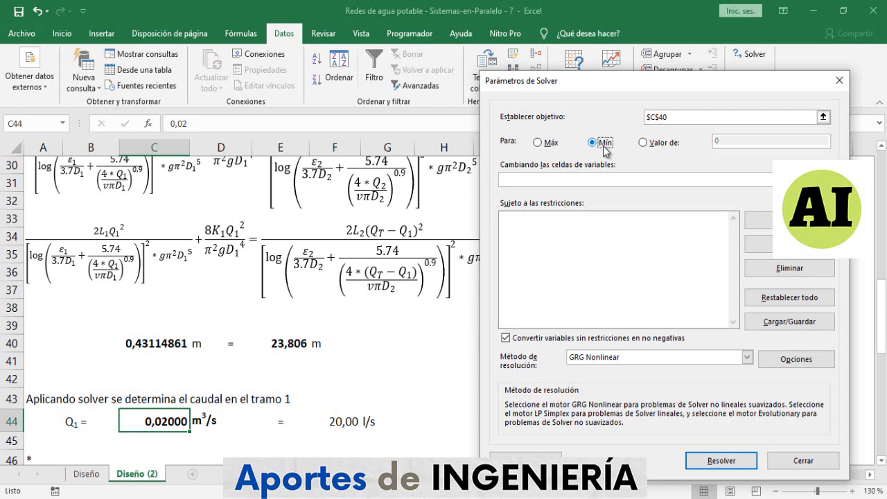
- Define the Q₁ cell C44 as Solver's changing variable cell
click(575, 178)
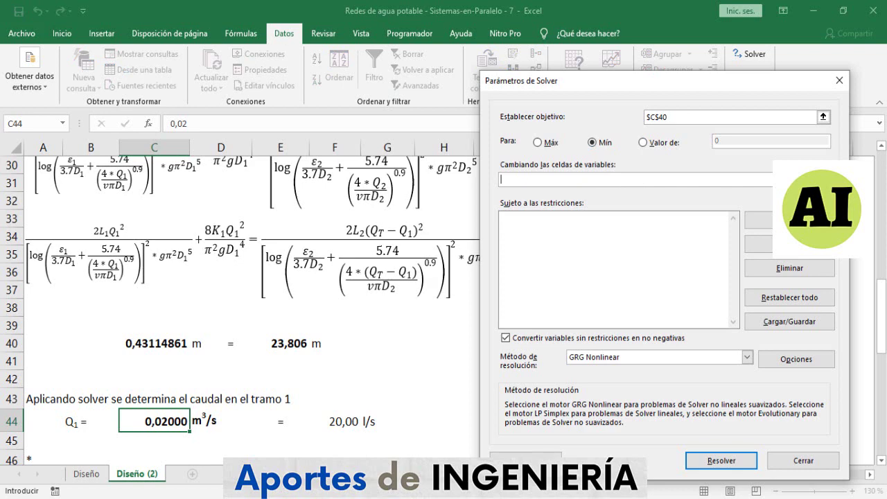
click(823, 180)
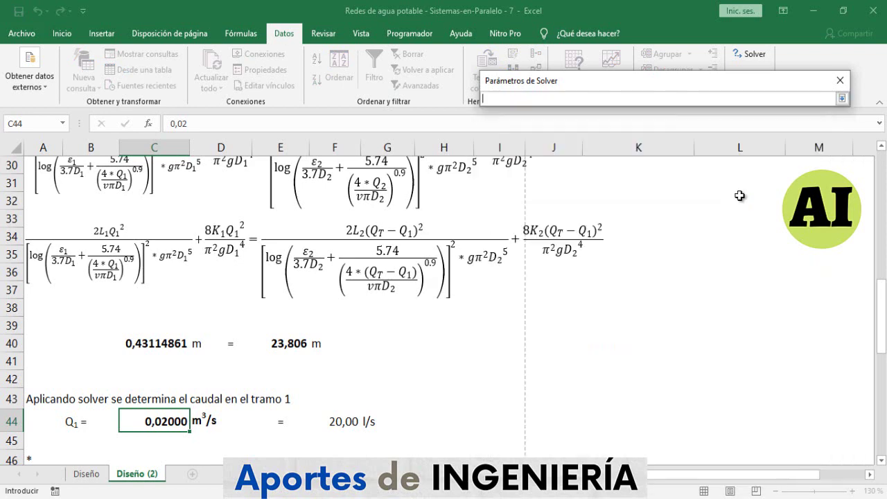
click(168, 433)
click(160, 423)
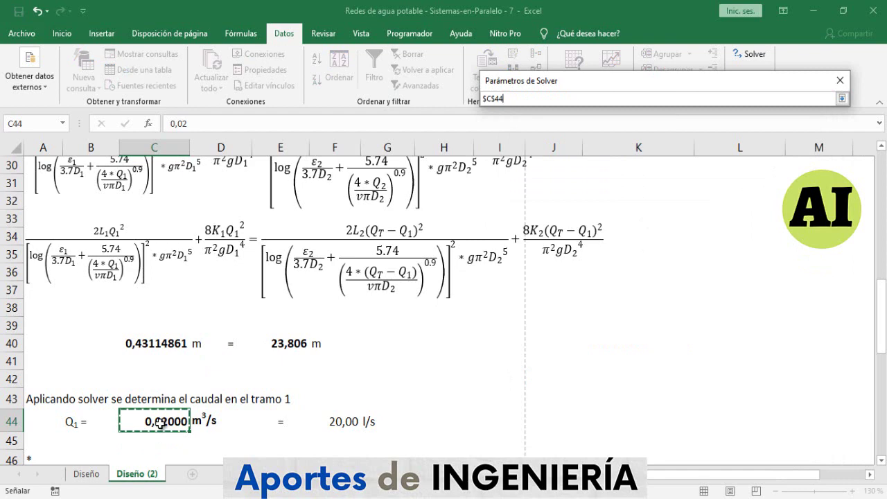
key(Return)
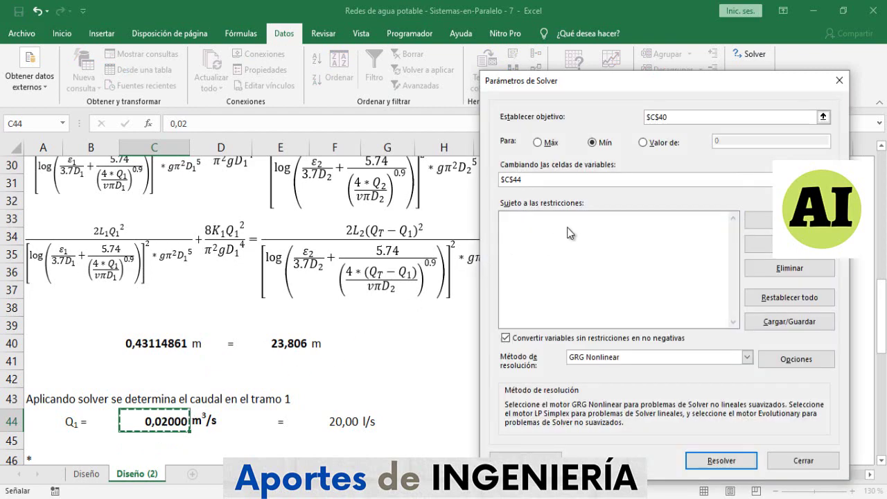
- Add the constraint C40 = E40 to the Solver model, solve it and keep the solution
click(759, 220)
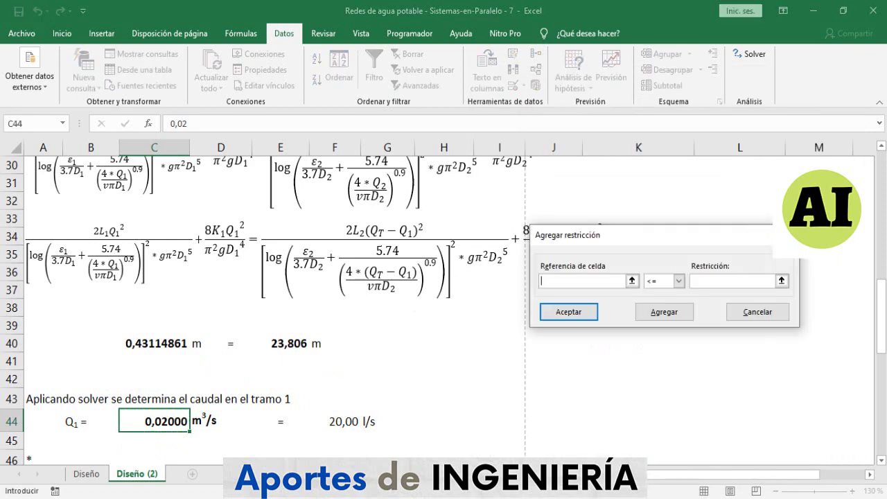
click(153, 344)
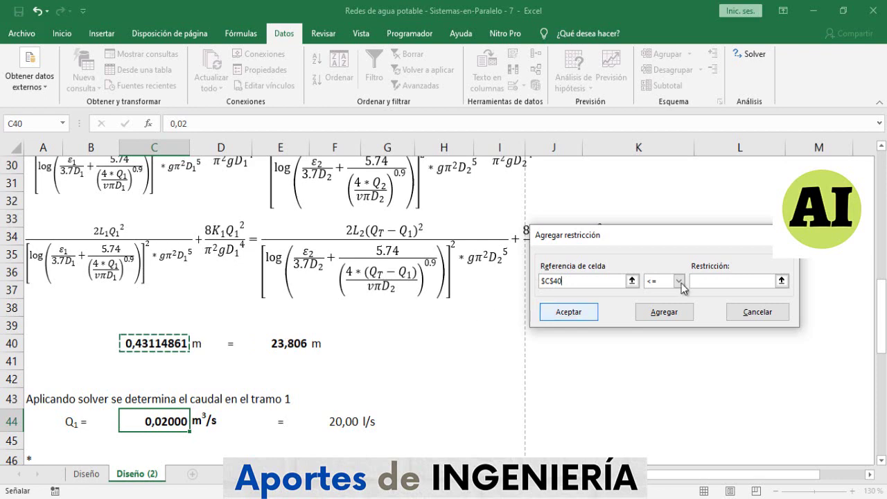
click(679, 281)
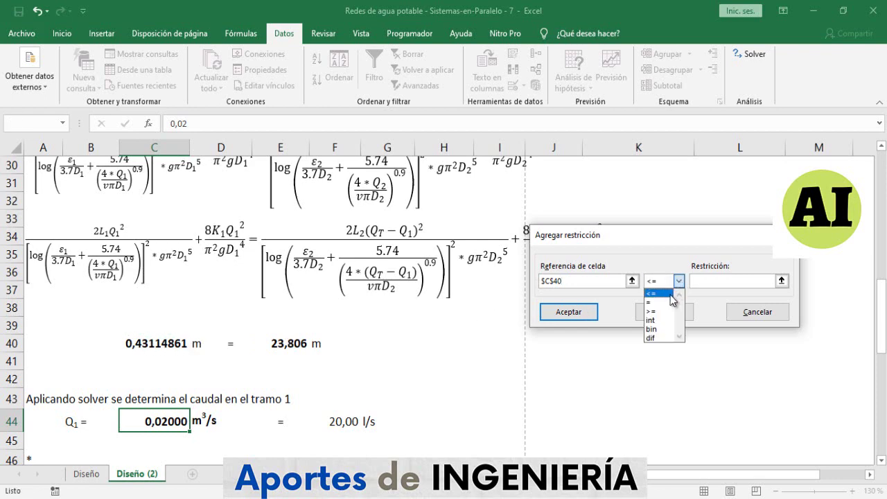
click(668, 302)
click(781, 280)
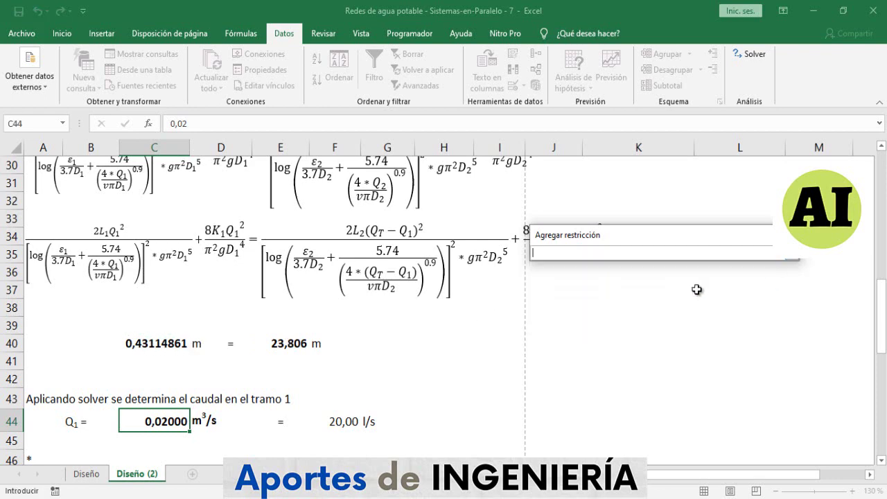
click(277, 342)
key(Return)
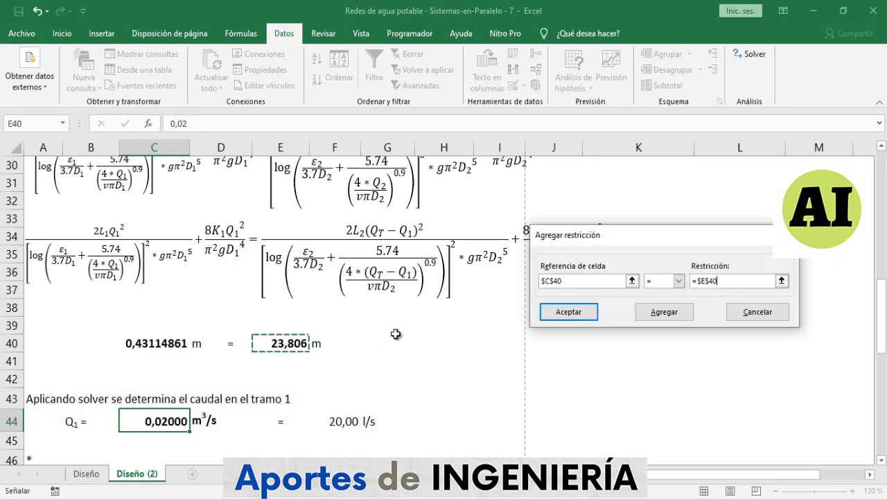
click(580, 313)
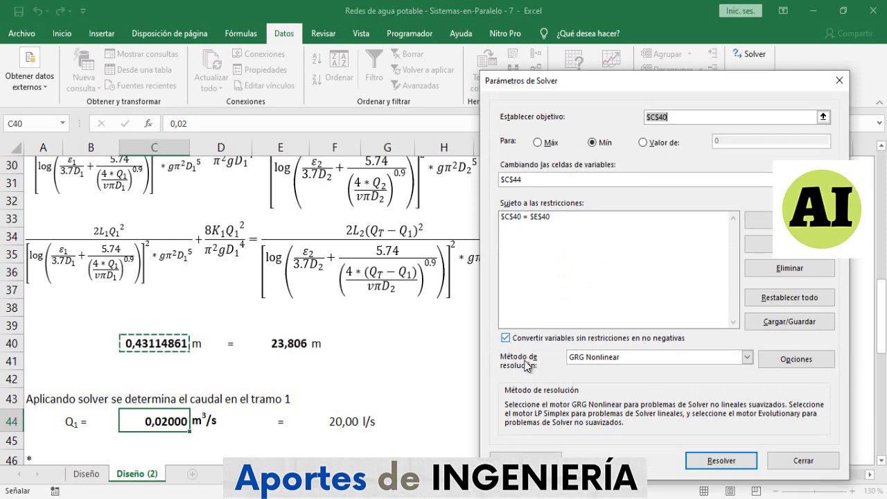
click(725, 462)
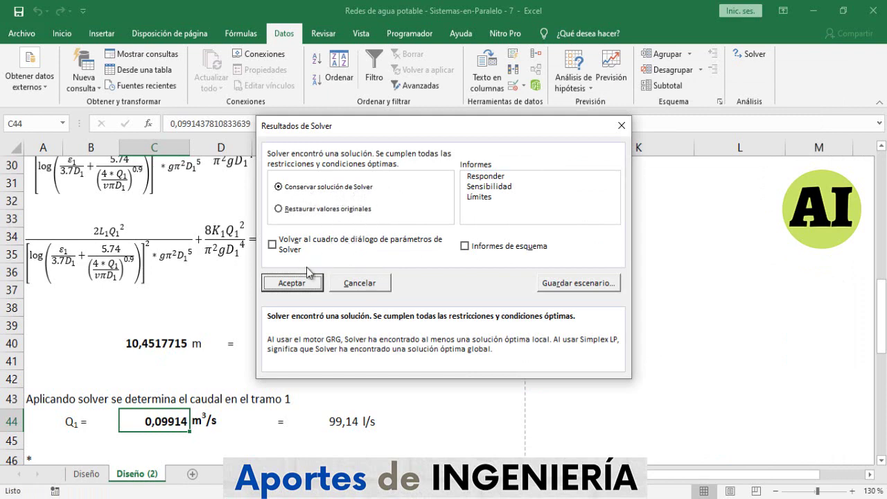
click(294, 287)
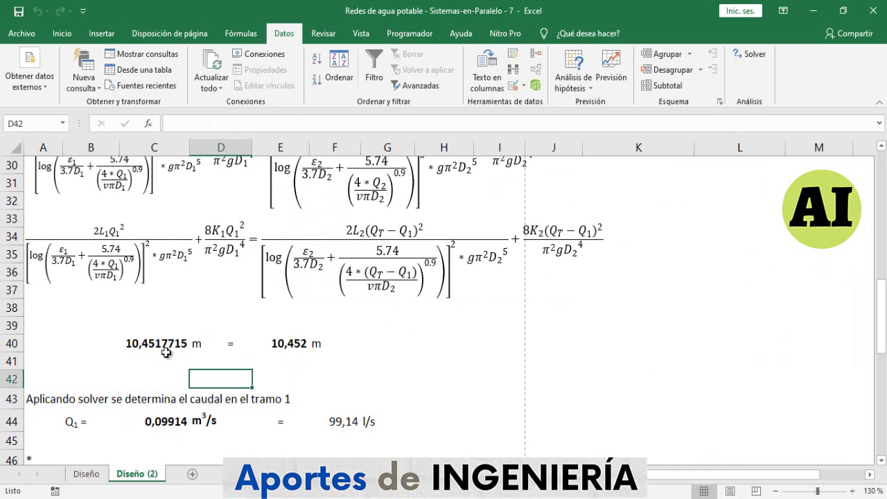
- Reduce the head loss in C40 to three decimal places
click(163, 350)
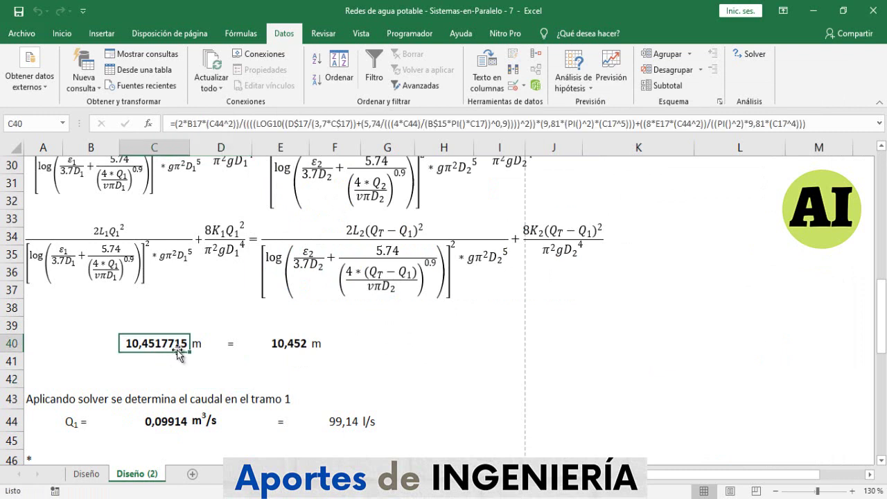
click(62, 36)
click(470, 80)
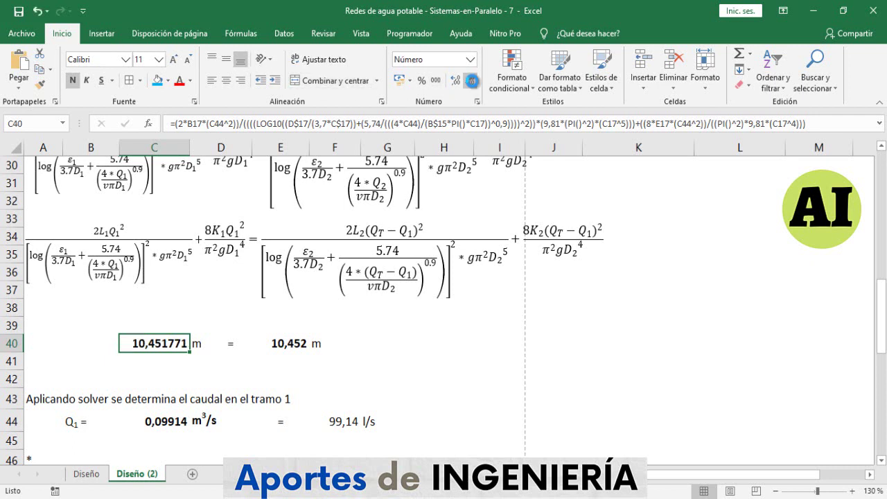
click(471, 80)
click(470, 81)
click(470, 80)
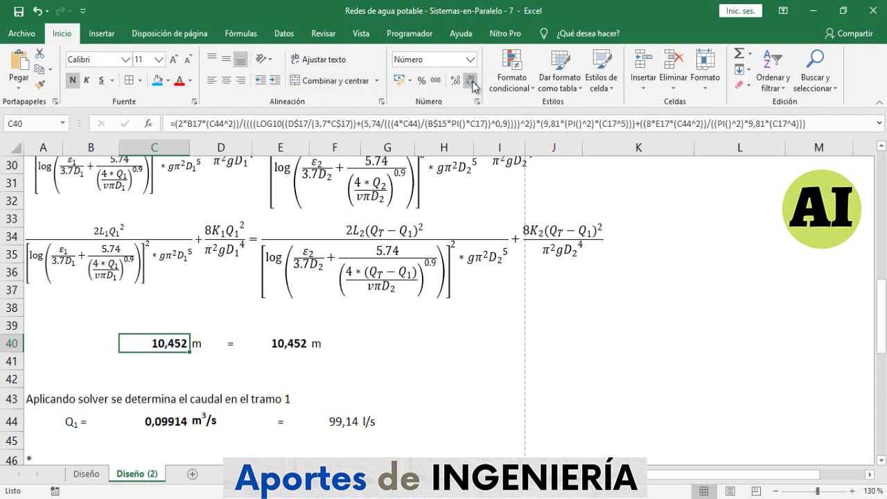
- Compare the two head losses in row 40 and check the solved Q₁ in m³/s and l/s
click(256, 359)
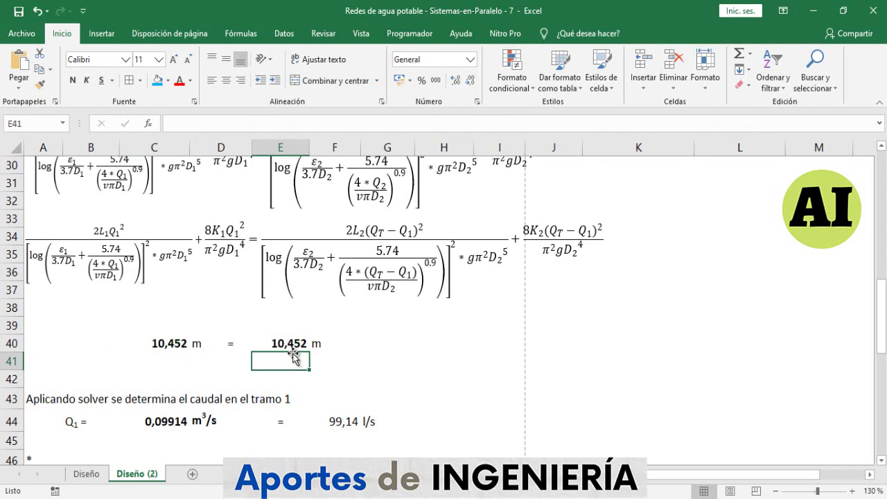
scroll(288, 357, down, 1)
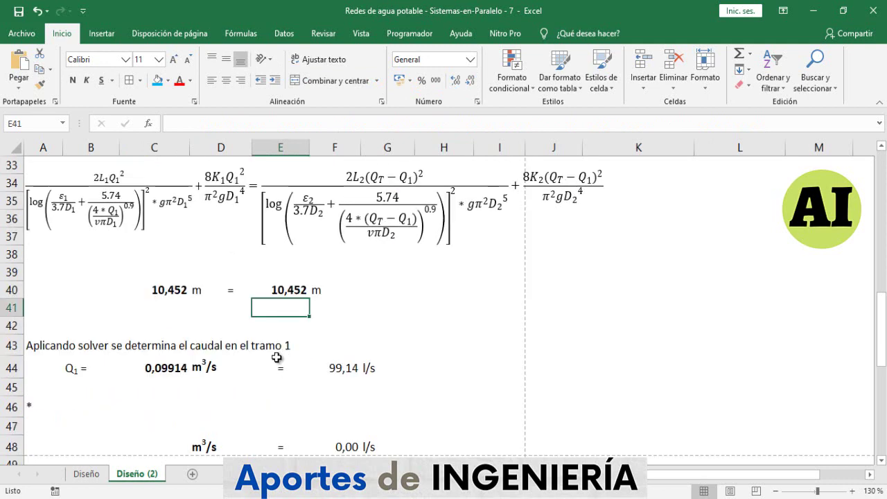
click(167, 364)
scroll(158, 379, up, 1)
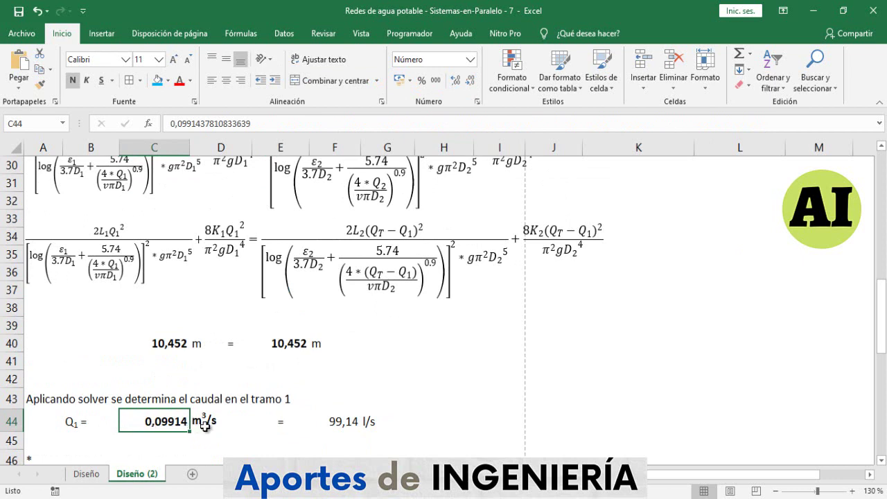
click(348, 418)
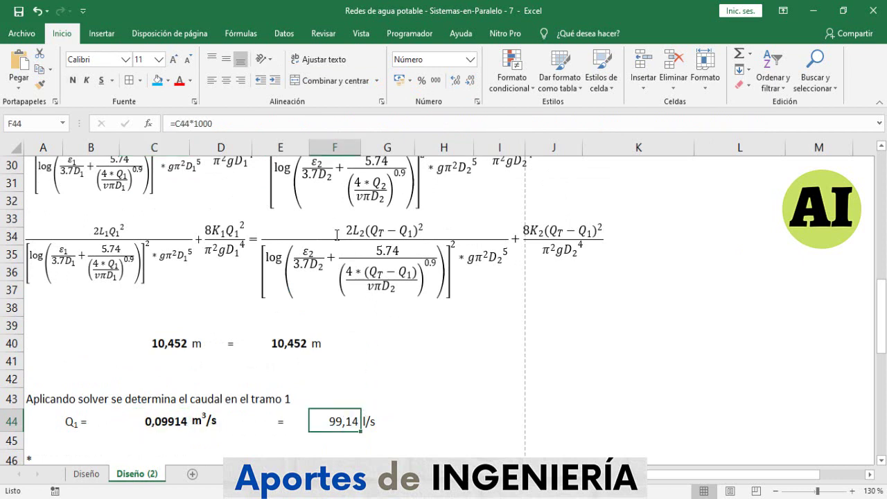
- Replace the asterisk in A46 with the note "Caudal en el tramo 2"
scroll(330, 279, down, 1)
click(43, 407)
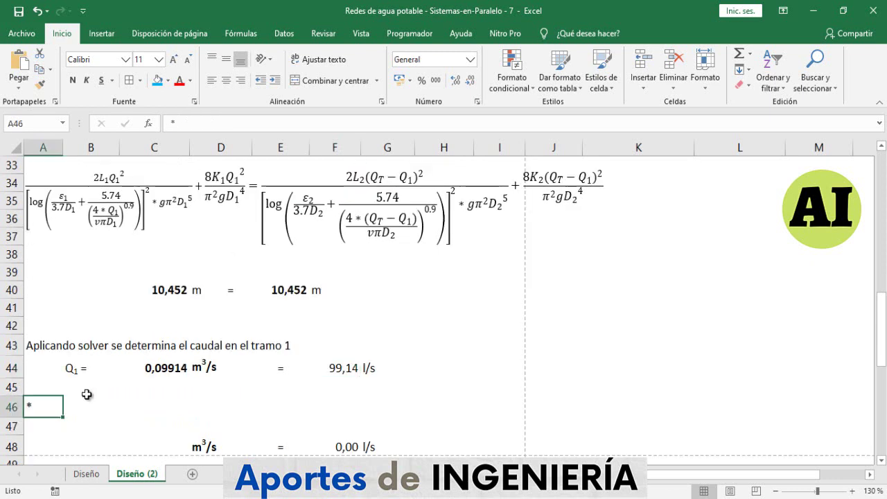
text(C)
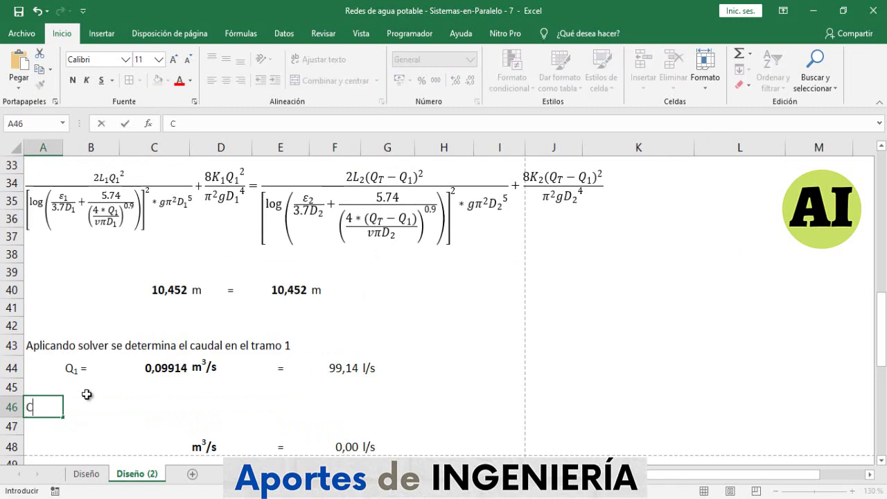
text(audal en el )
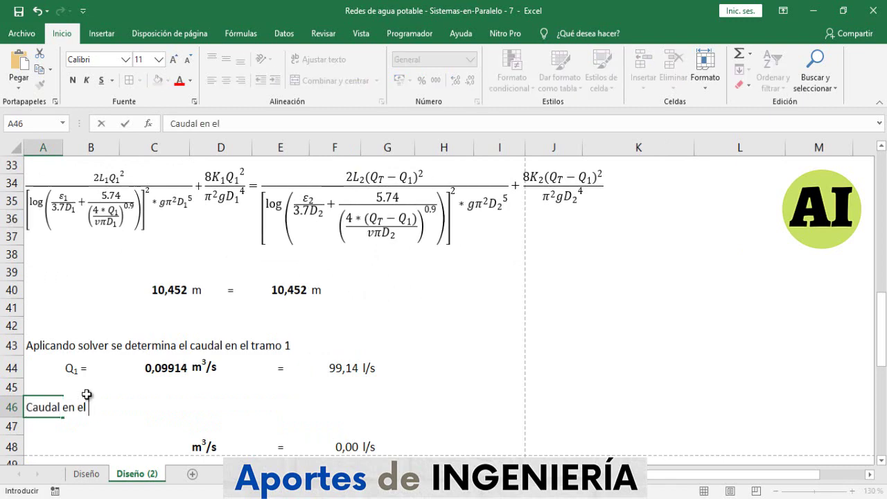
text(tramo 2)
key(Return)
- Copy the equation Q₂ = Q_T − Q₁ from the mass conservation section and place it below the tramo 2 note, around row 47
scroll(87, 394, up, 5)
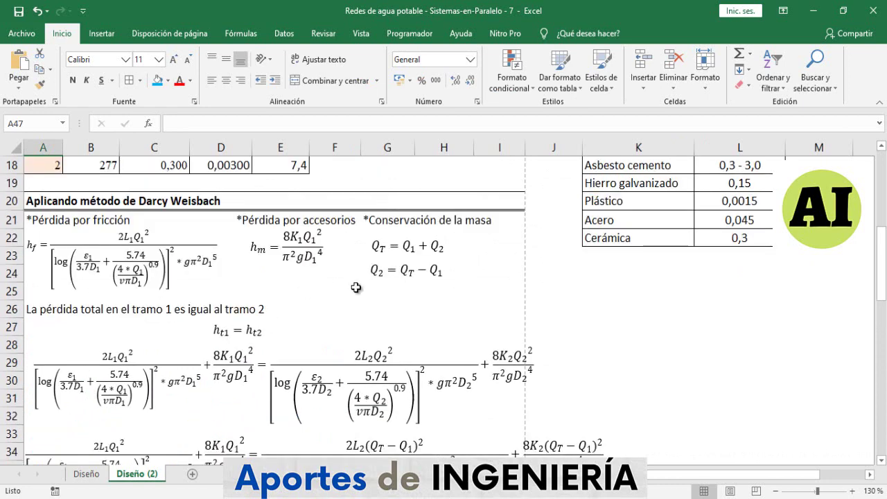
click(388, 271)
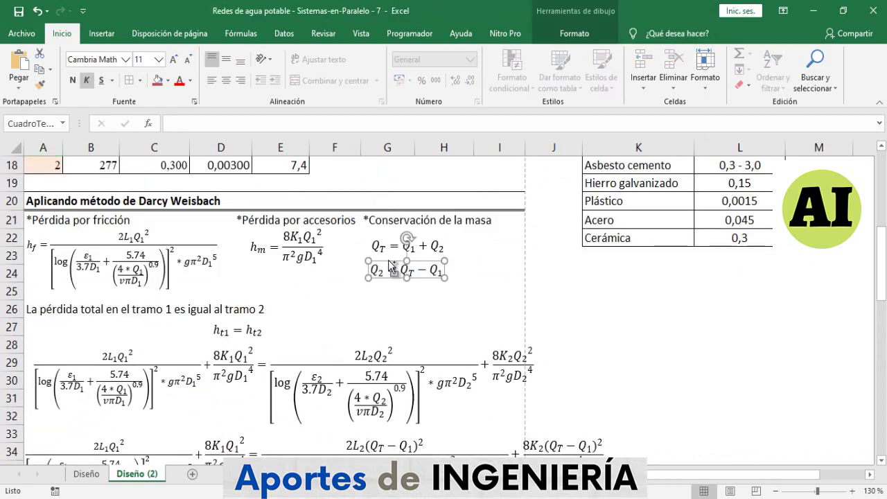
scroll(466, 358, down, 5)
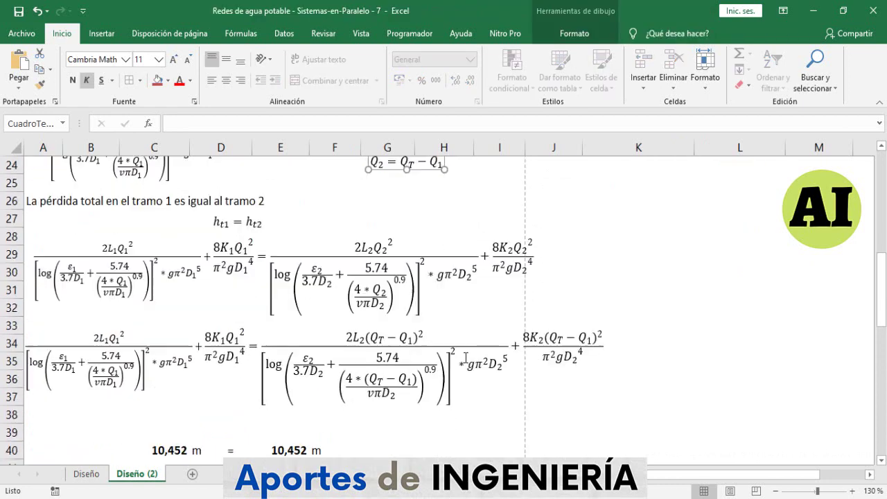
scroll(61, 381, down, 1)
click(57, 375)
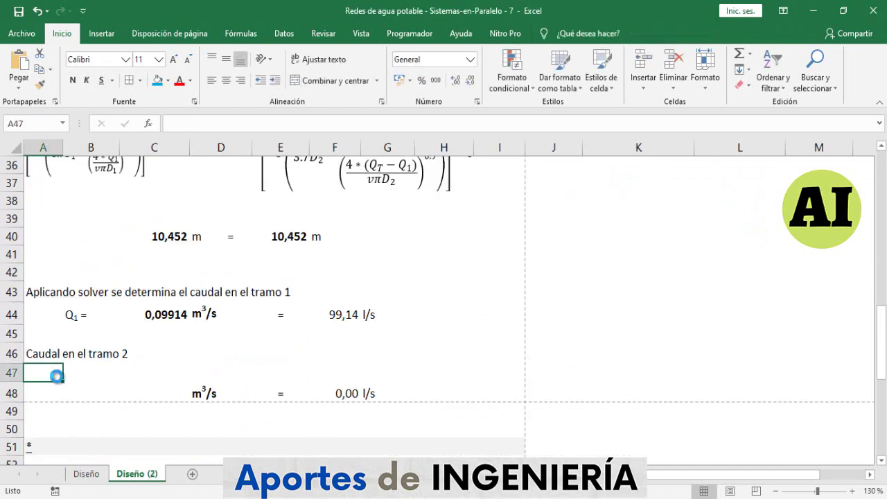
key(ctrl+v)
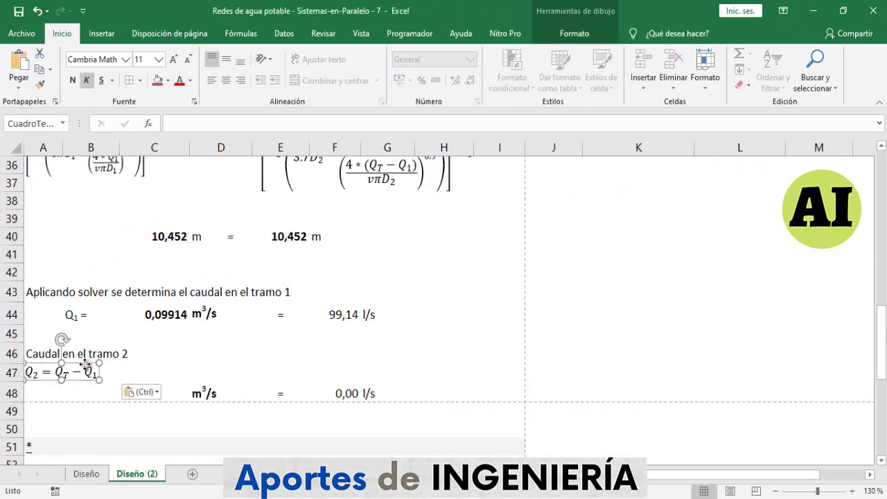
drag(82, 359, 95, 369)
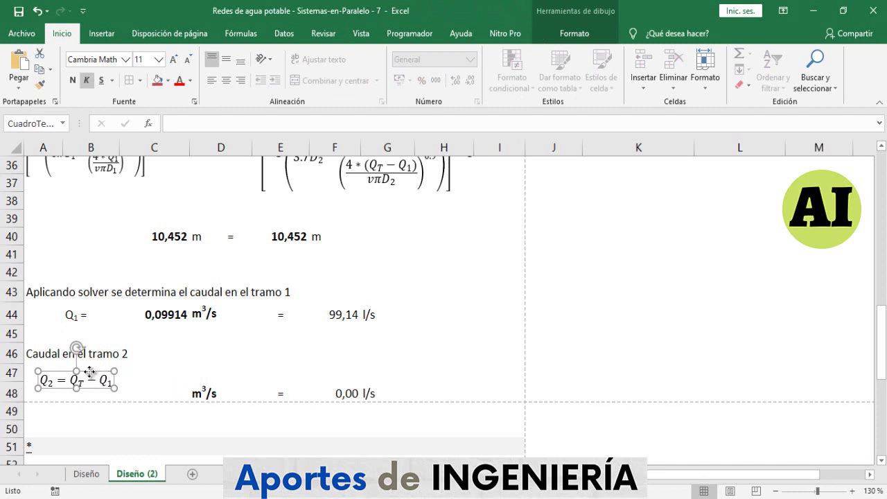
drag(90, 372, 82, 366)
- Calculate Q₂ in C48 with the formula =B8/1000-C44
click(165, 397)
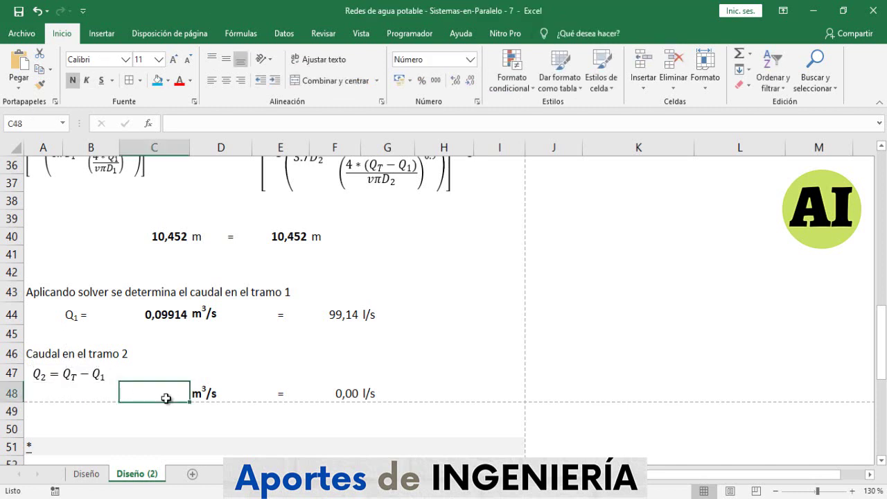
text(=)
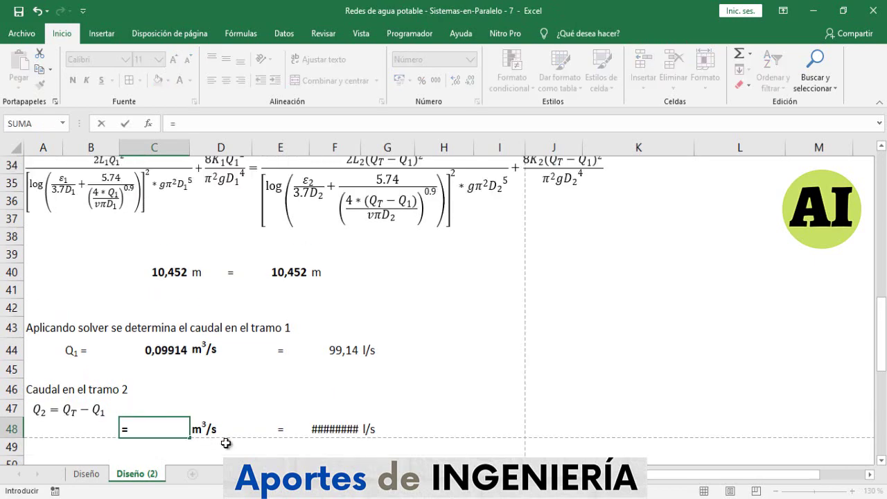
scroll(207, 402, up, 12)
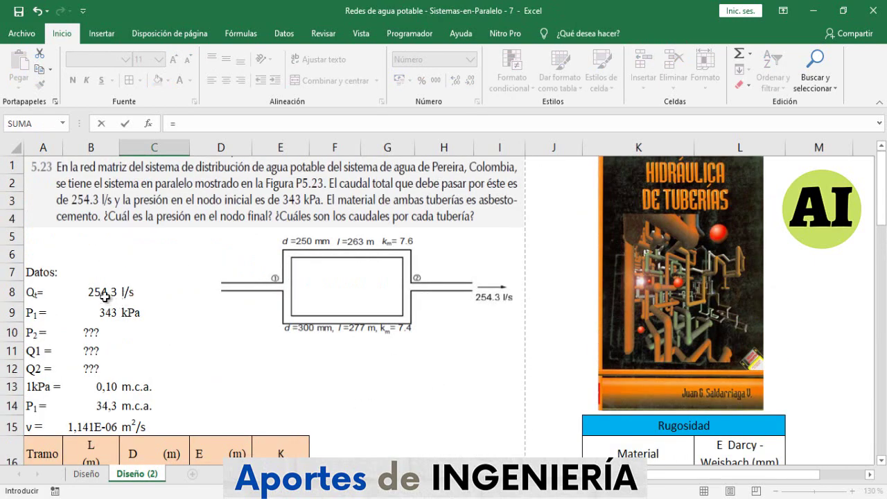
click(103, 294)
text(/1000-)
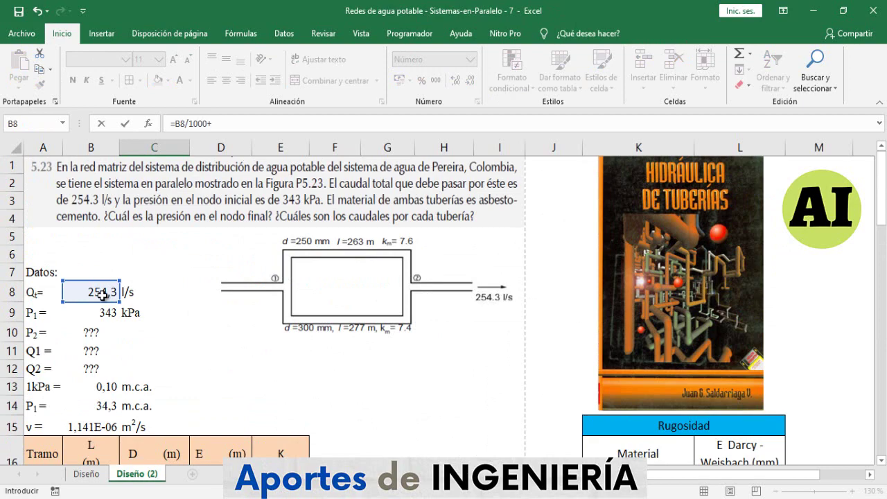
scroll(111, 305, down, 10)
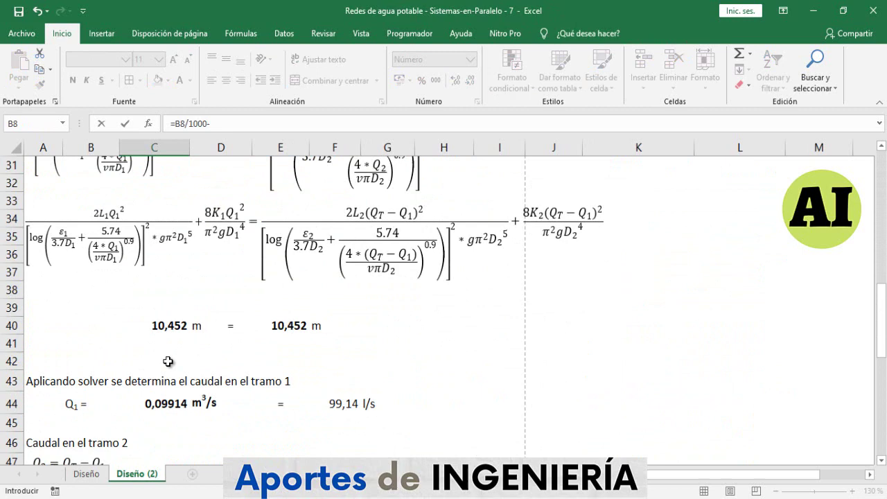
click(169, 403)
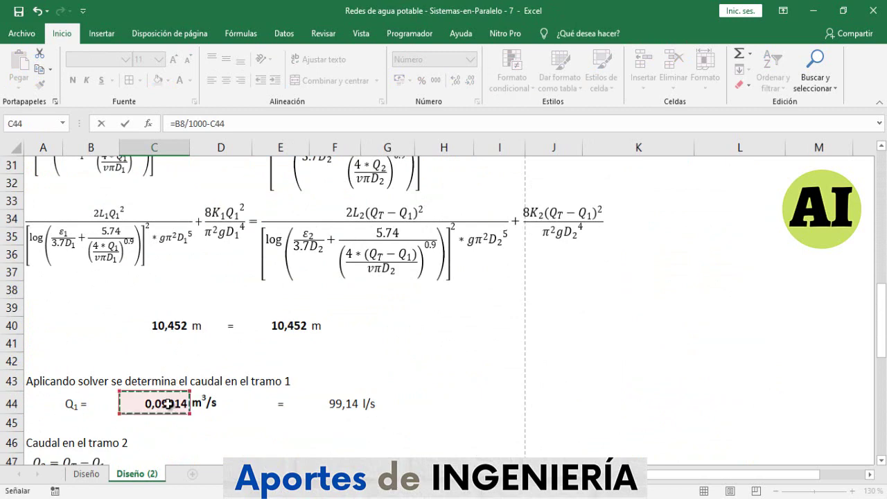
key(Return)
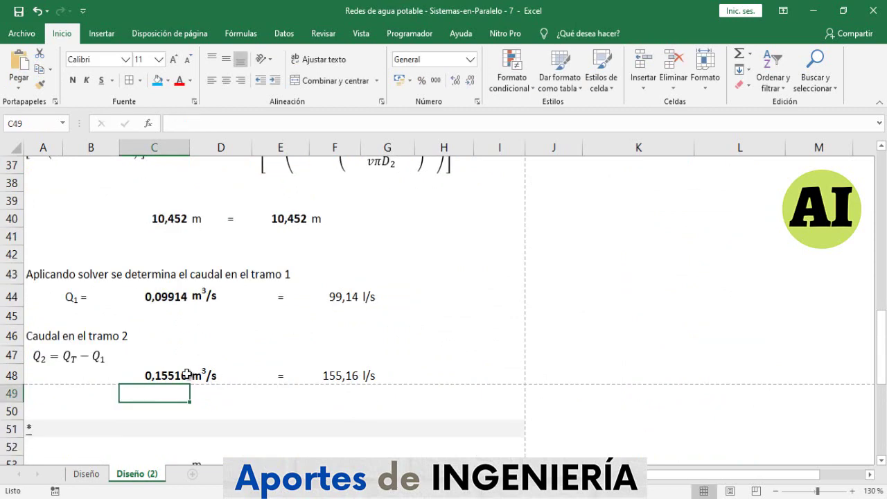
- Check the Q₂ formula in C48 and review the unknowns in the problem data
click(168, 375)
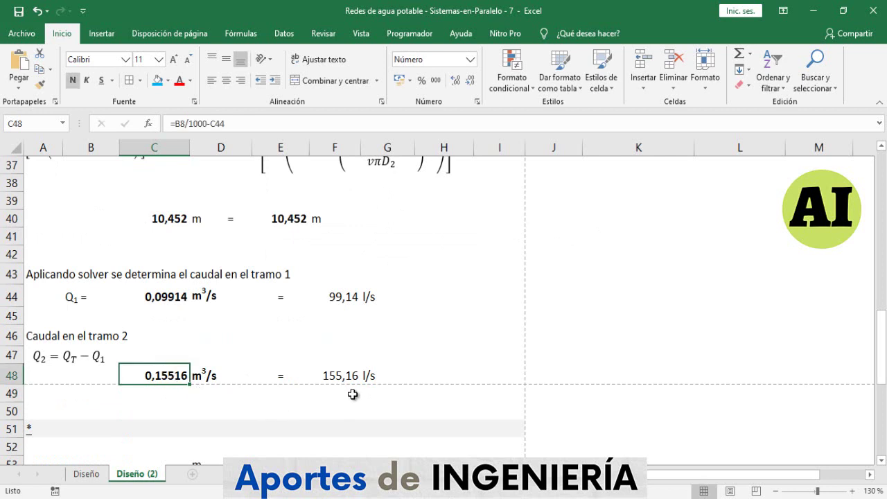
scroll(234, 406, up, 4)
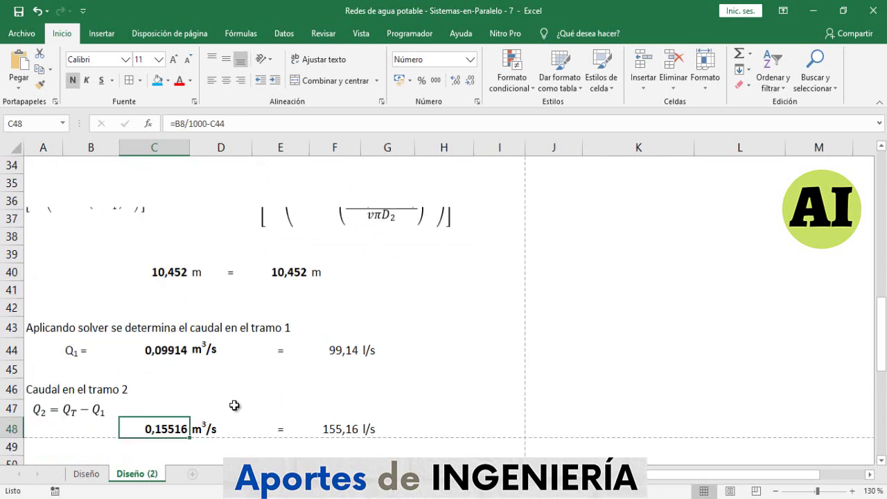
scroll(234, 406, up, 7)
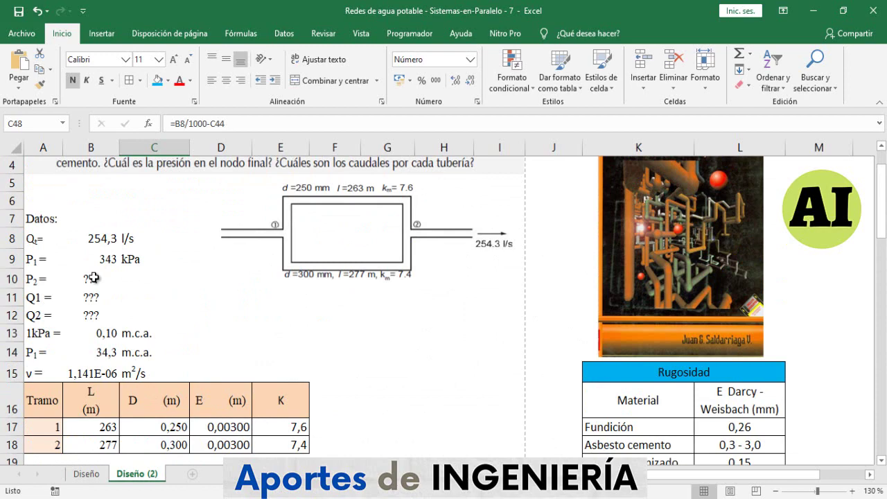
scroll(94, 277, down, 10)
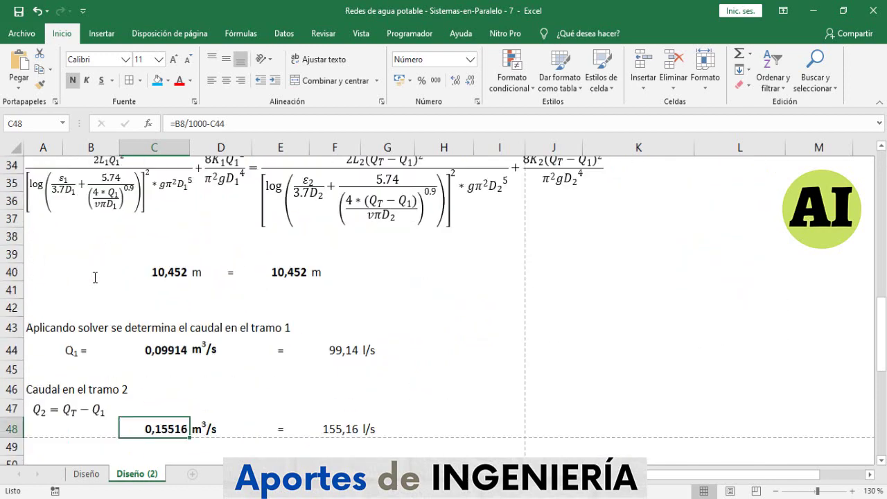
- Replace the asterisk in A51 with the heading "La presión en el punto 2 es:"
scroll(95, 277, down, 1)
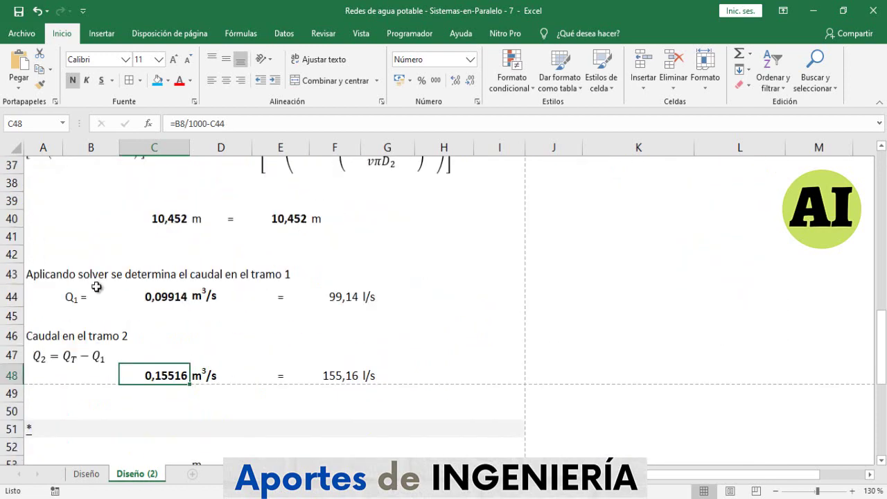
scroll(159, 305, up, 12)
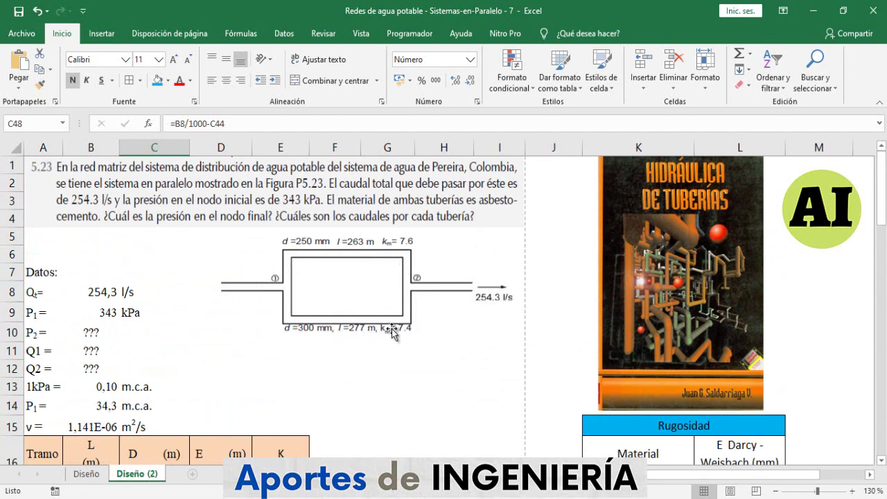
scroll(393, 333, down, 13)
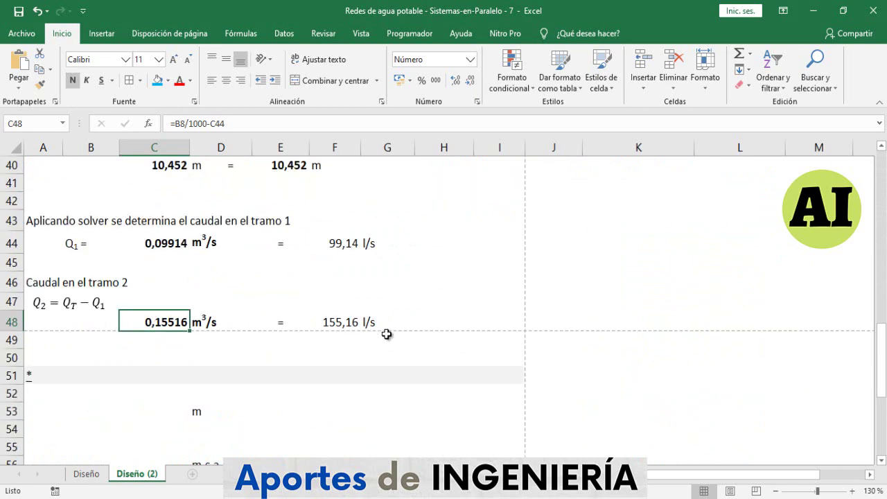
click(43, 373)
text(La presión en el p)
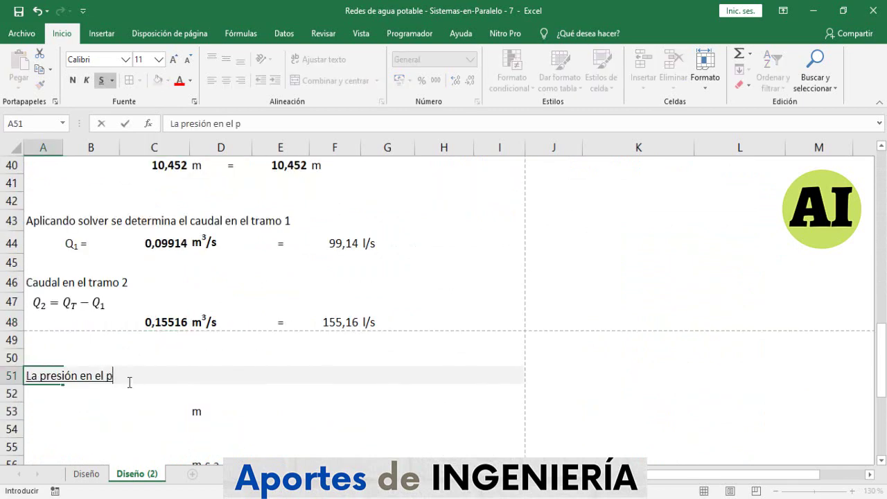
text(unto 2 es:)
key(alt+=)
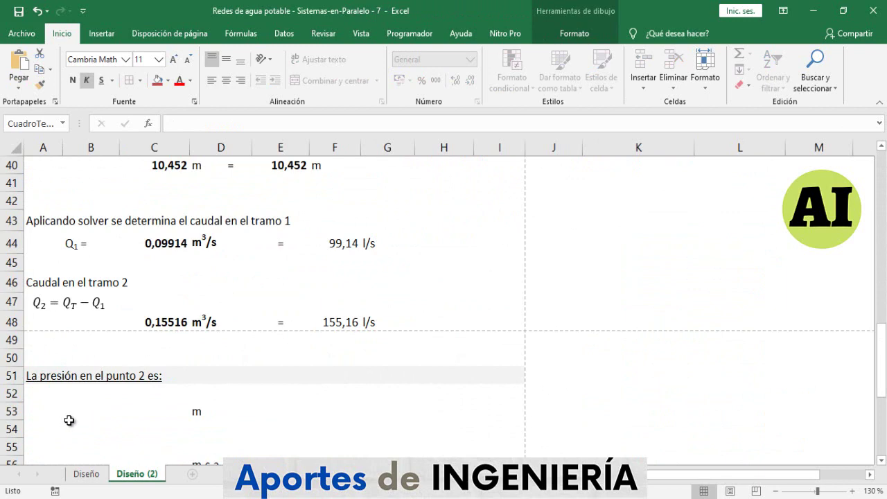
- Copy the head loss equality hₜ₁ = hₜ₂ from the total loss section and place it at A53
scroll(70, 420, up, 6)
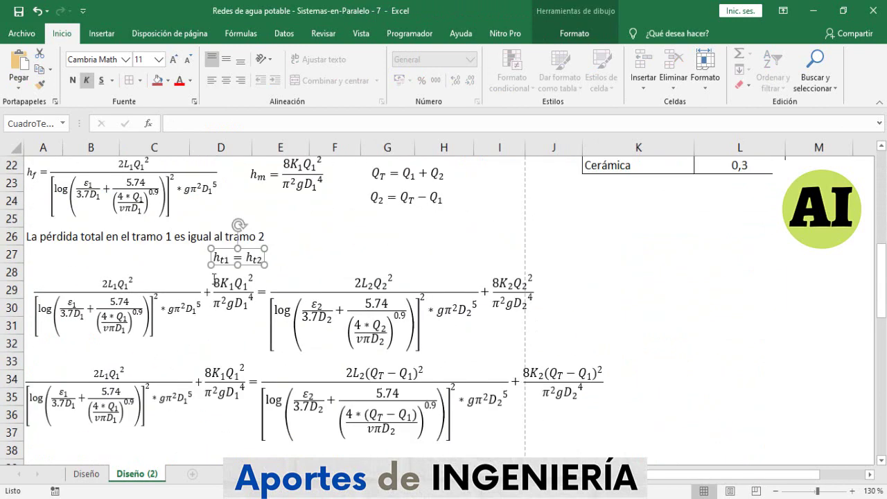
scroll(174, 307, down, 7)
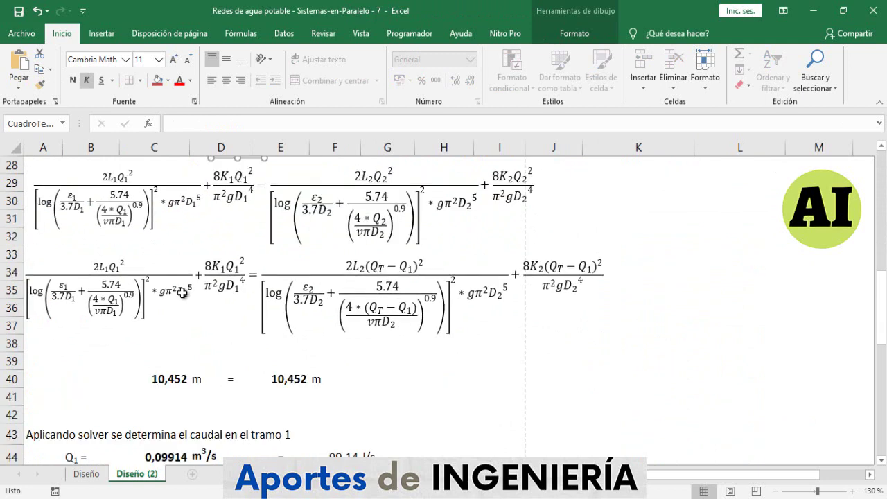
click(44, 359)
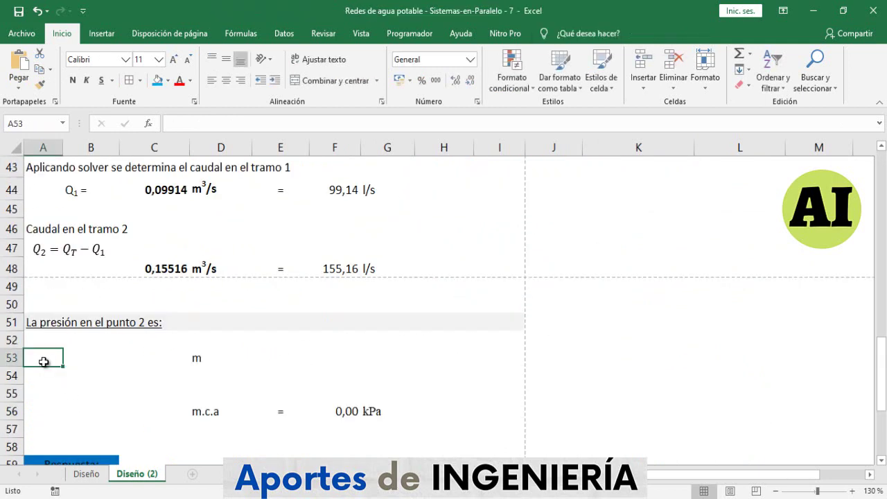
key(ctrl+v)
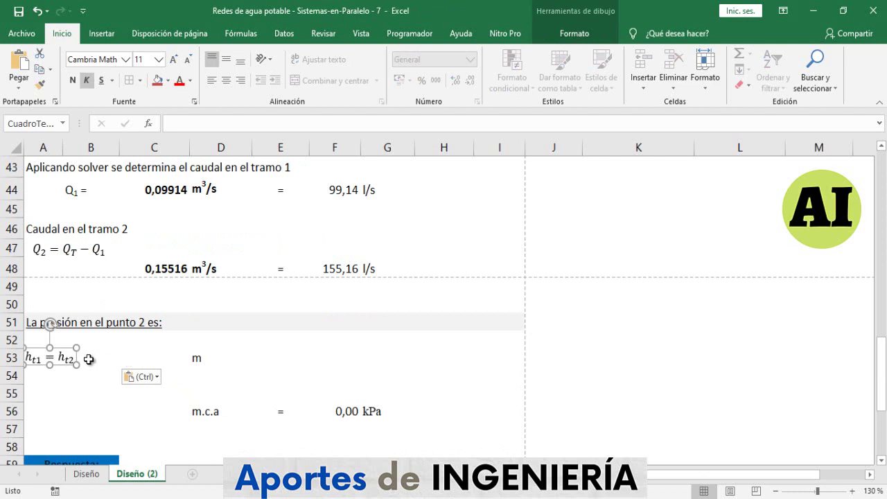
- Bring the total head loss into C53 with the formula =C40
click(143, 359)
text(=)
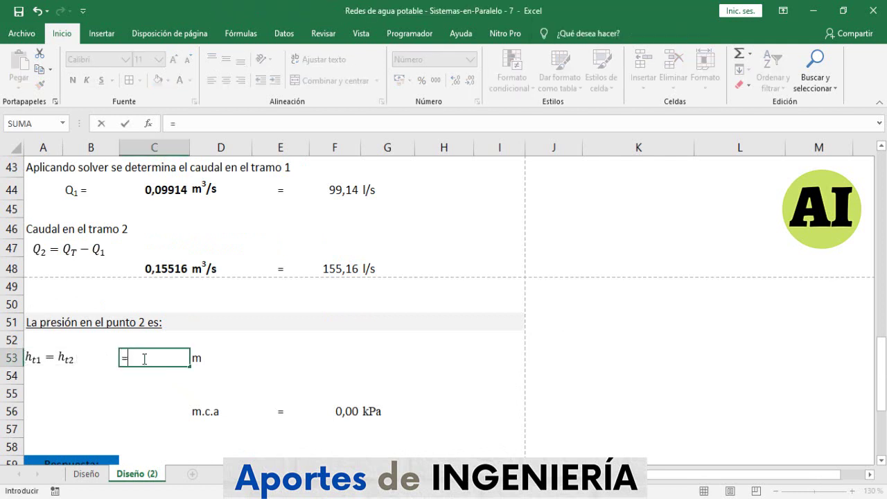
scroll(143, 358, up, 2)
click(175, 220)
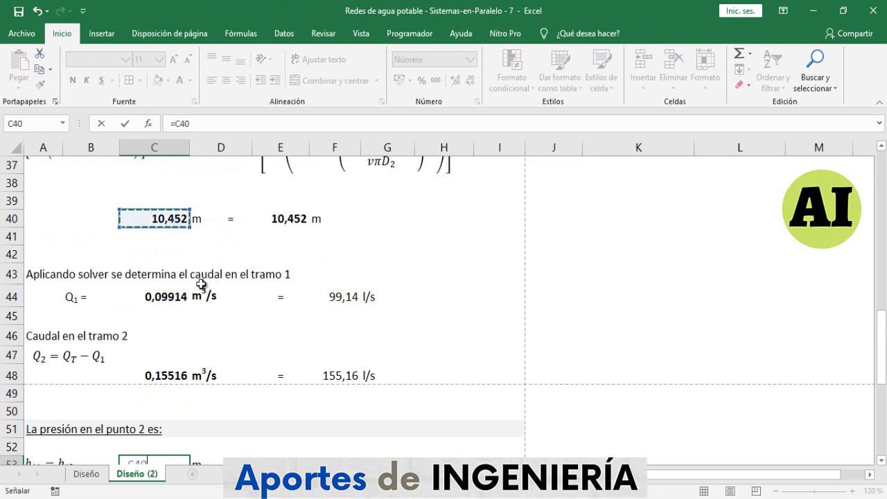
key(Return)
- Label the pressure row in A56 as "P2 ="
scroll(201, 284, down, 1)
click(44, 427)
text(P)
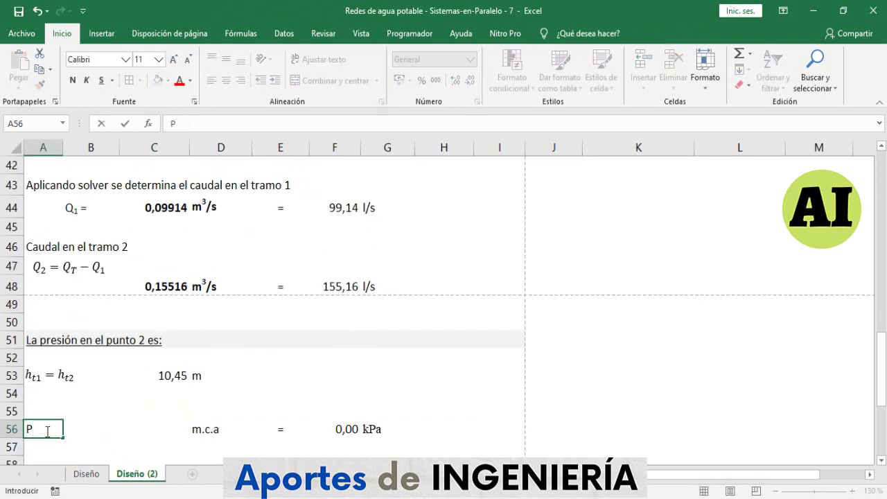
text(2 =)
key(Return)
- Calculate the pressure at point 2 in C56 with the formula =B14-C53
click(183, 428)
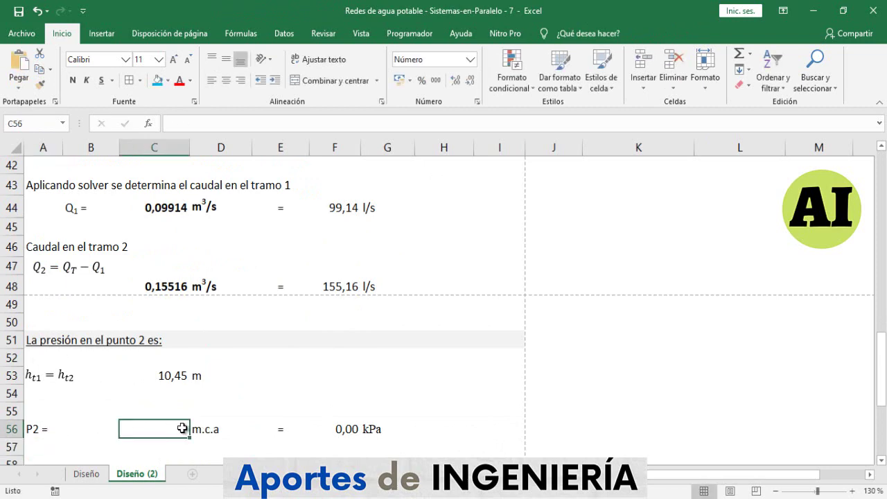
text(=)
scroll(134, 419, up, 10)
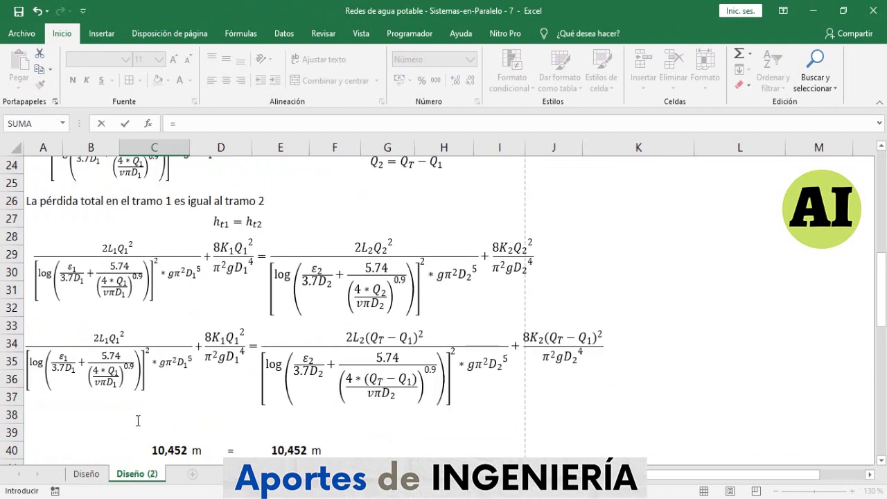
scroll(119, 372, up, 1)
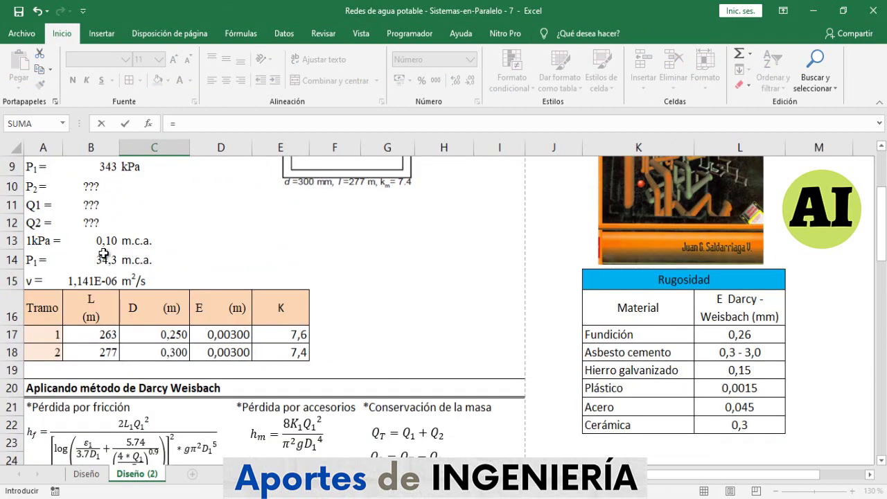
click(104, 258)
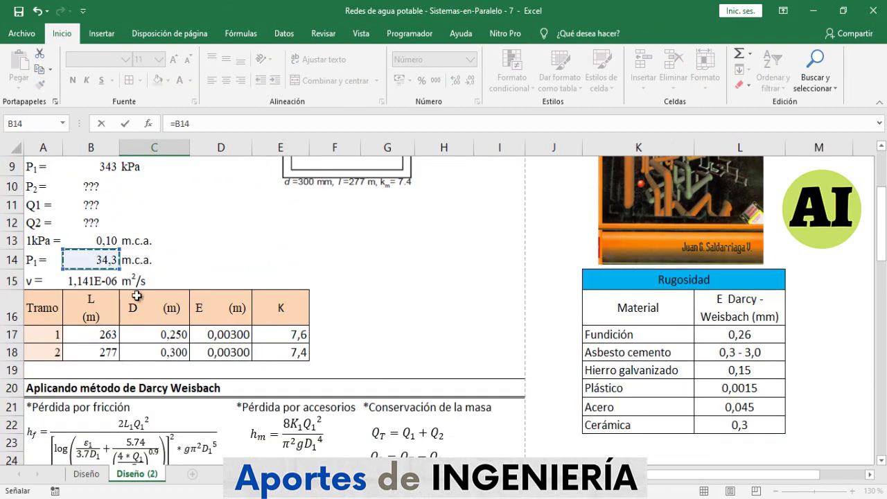
text(-)
scroll(135, 294, down, 9)
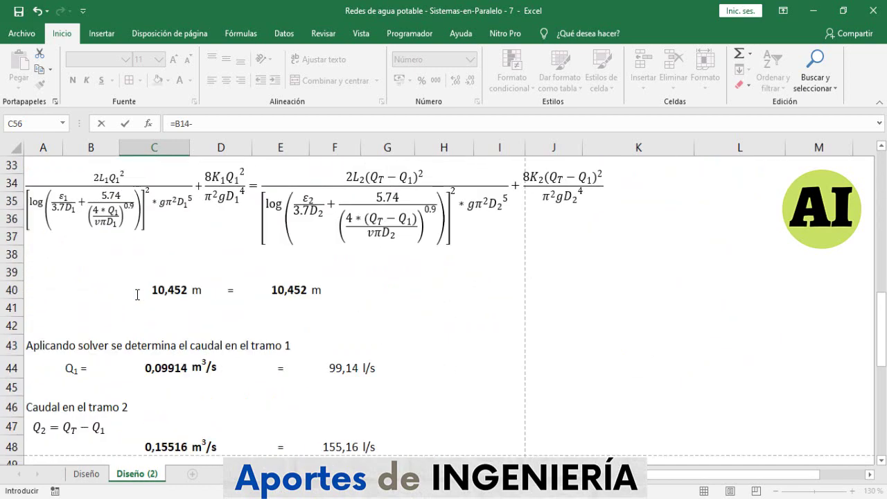
scroll(138, 305, down, 2)
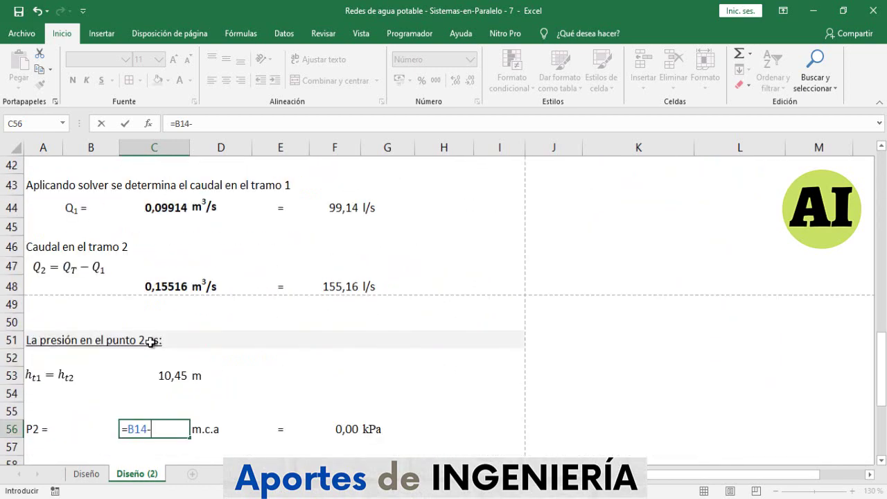
click(170, 378)
key(Return)
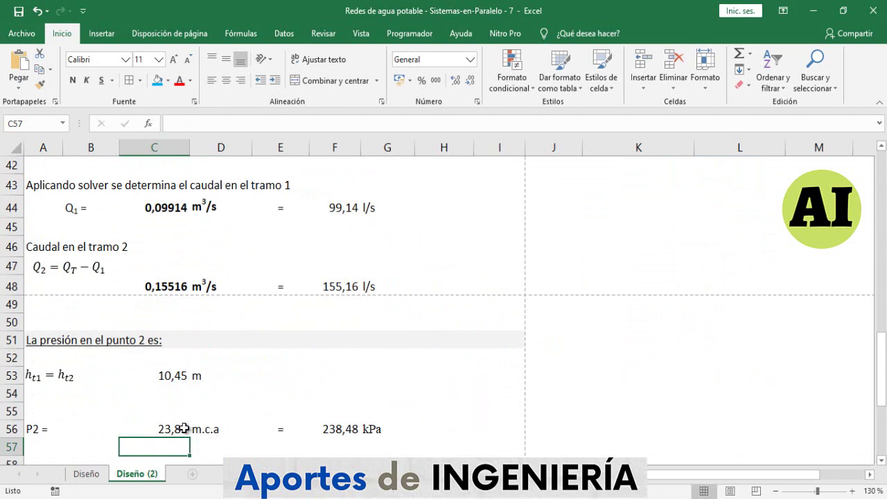
- Add the caption "Presión en el P2 es:" in C60, in the Respuesta box
key(Down)
key(Down)
key(Down)
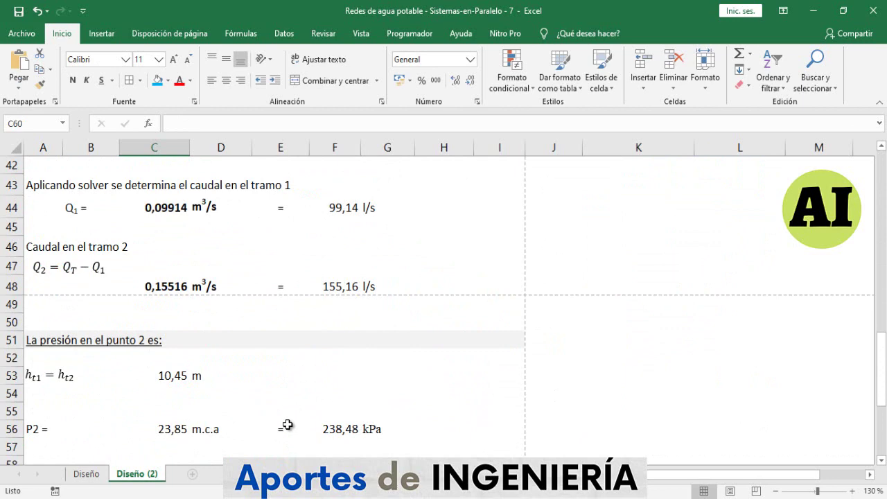
scroll(295, 424, down, 1)
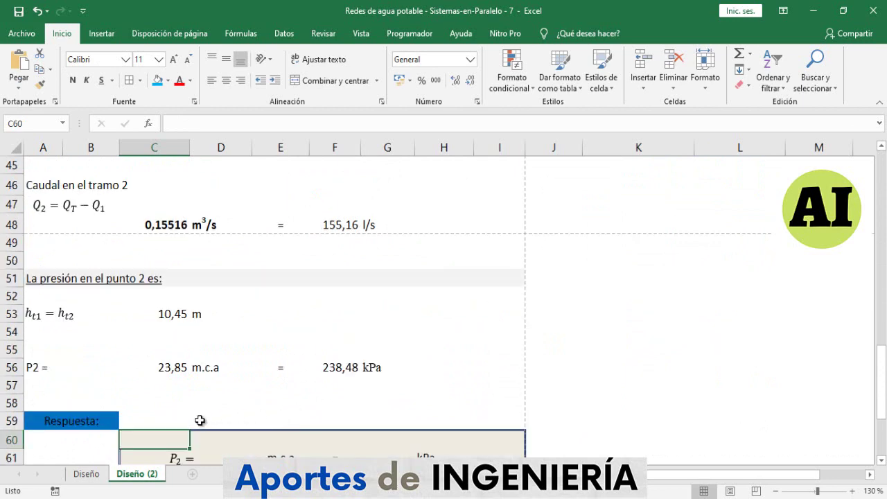
scroll(200, 389, down, 2)
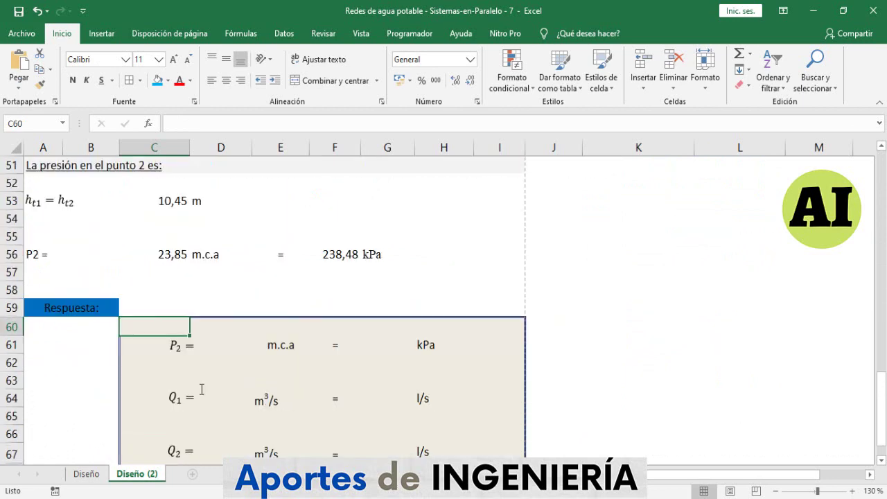
scroll(201, 390, down, 1)
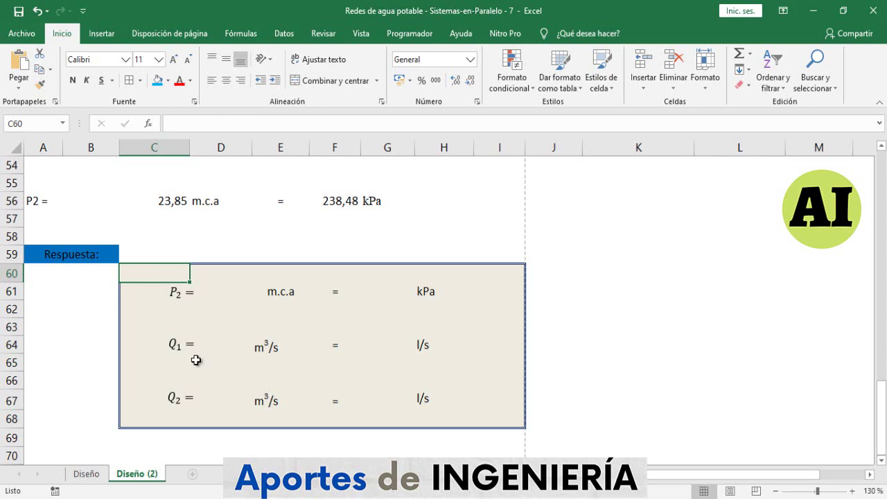
text(Presi)
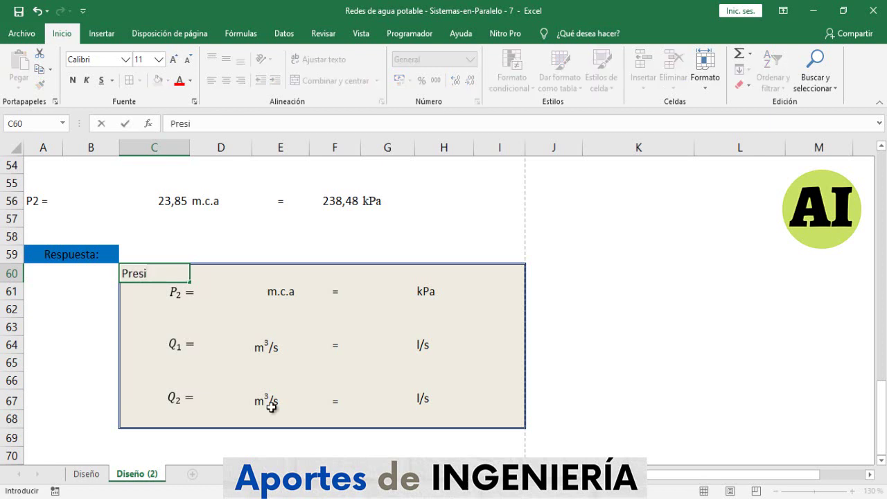
text(ón en el P)
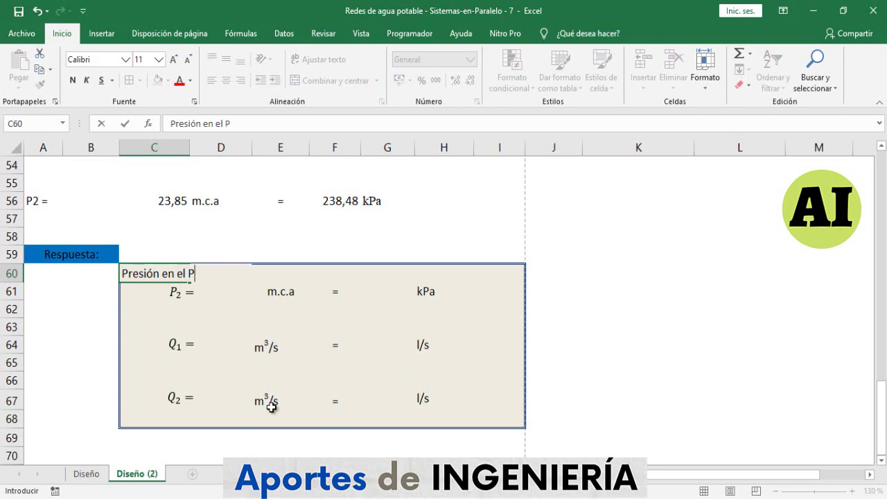
text(2 es:)
key(Return)
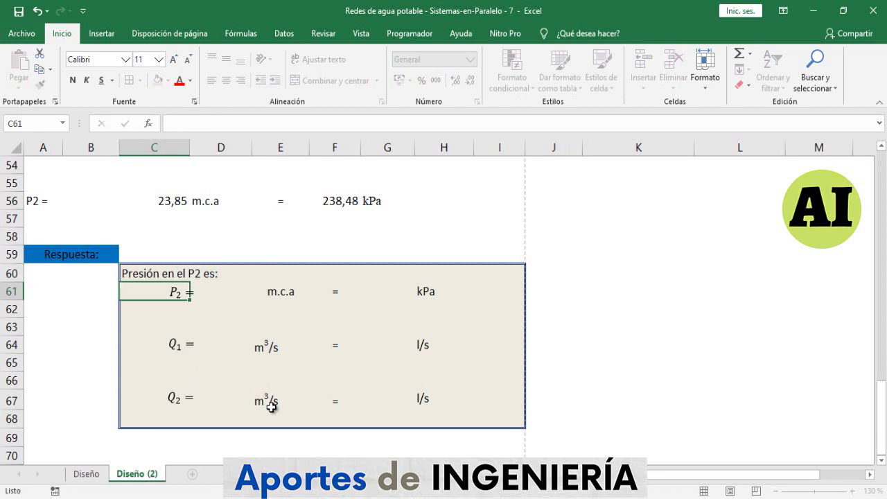
- Fill in the P₂ answer row by linking D61 to C56 for m.c.a and G61 to F56 for kPa
click(219, 293)
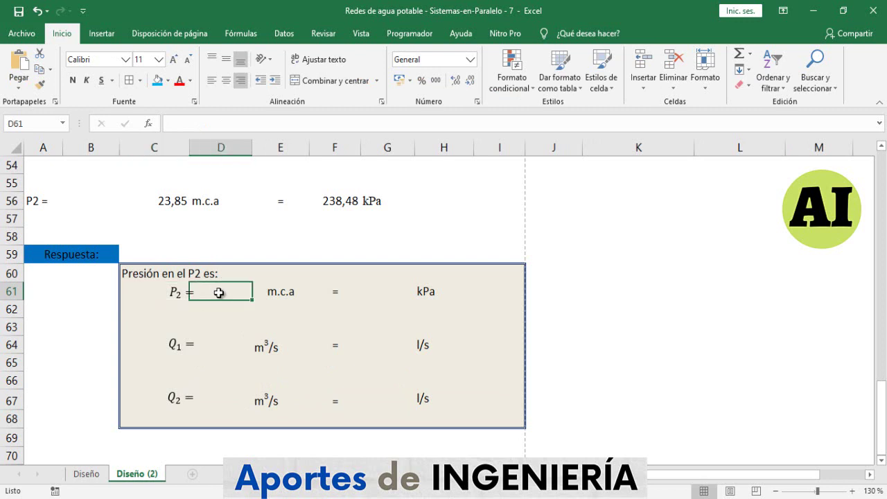
text(=)
click(173, 201)
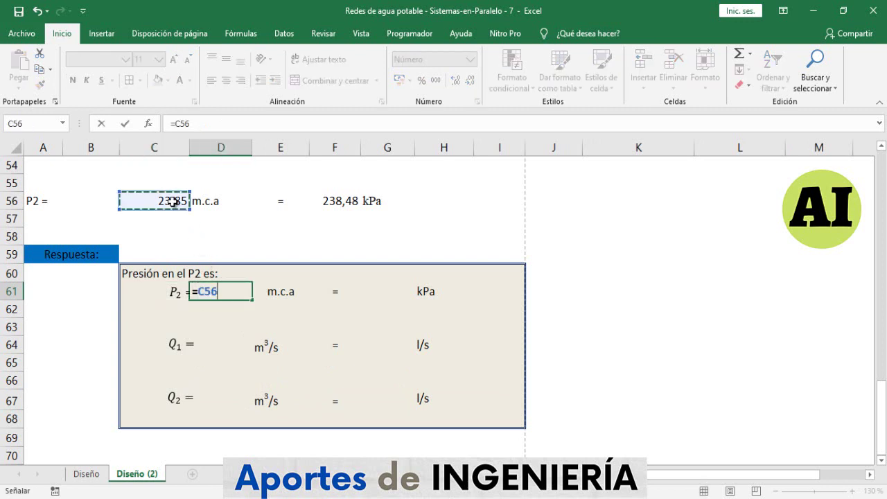
key(Return)
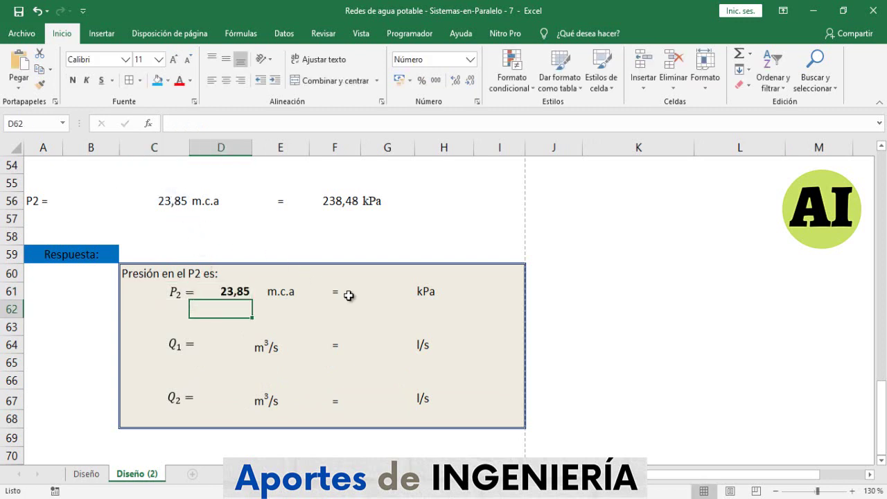
click(378, 294)
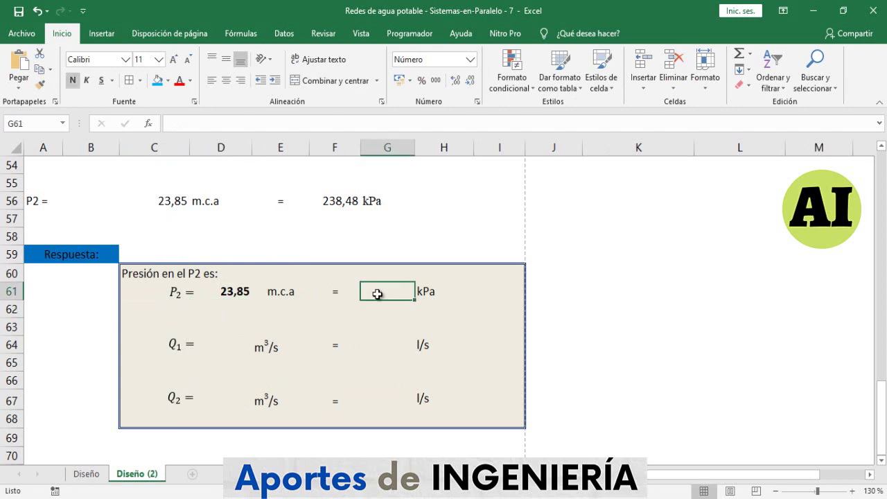
text(=)
click(341, 200)
key(Return)
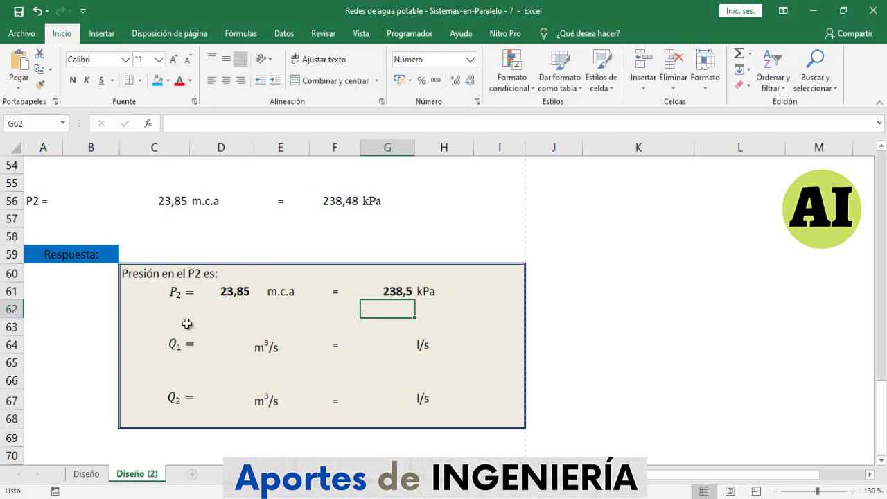
- Add the caption "EL caudal en el tramo 1 es:" in C63 above the Q₁ row, and select C66
click(153, 325)
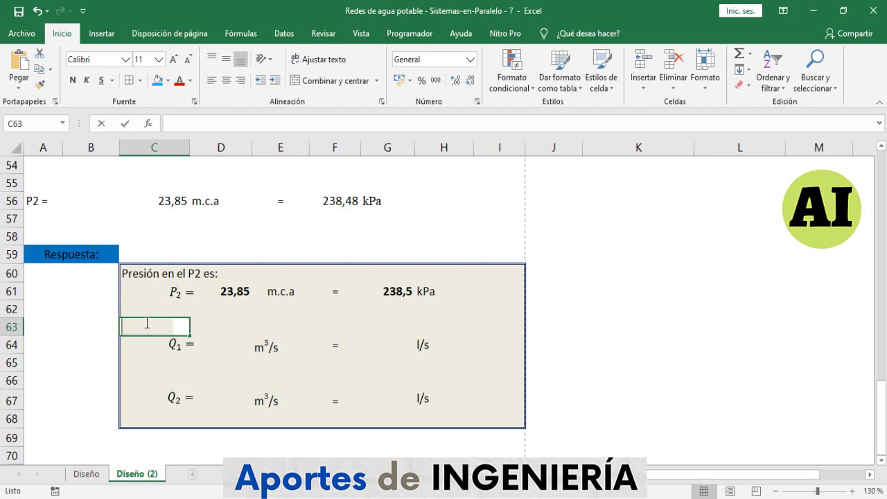
text(EL caudal en e)
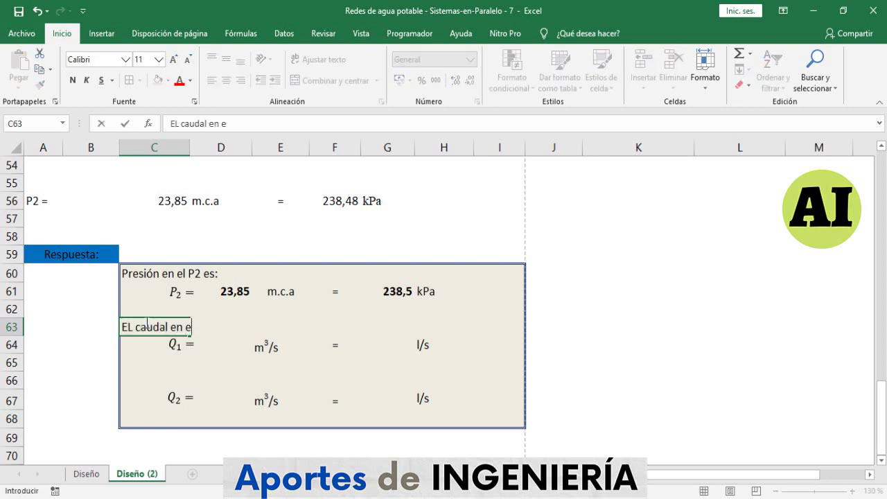
text(l tramo 1 es:)
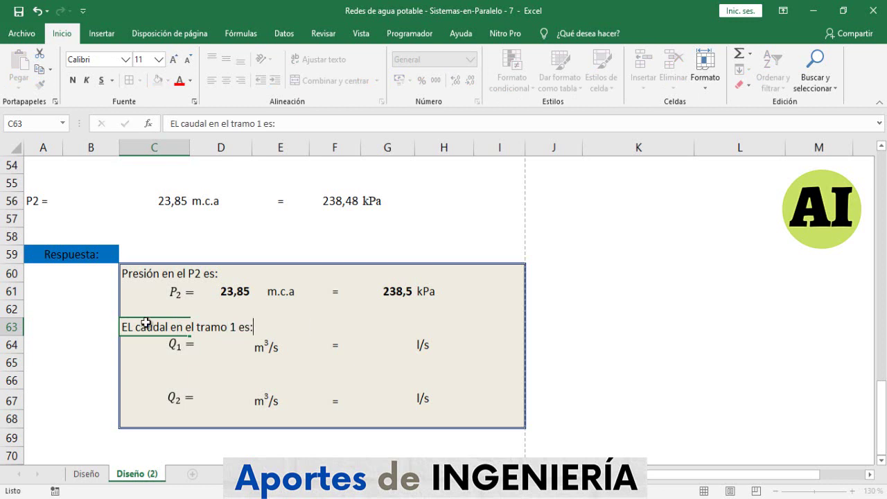
key(Return)
click(147, 382)
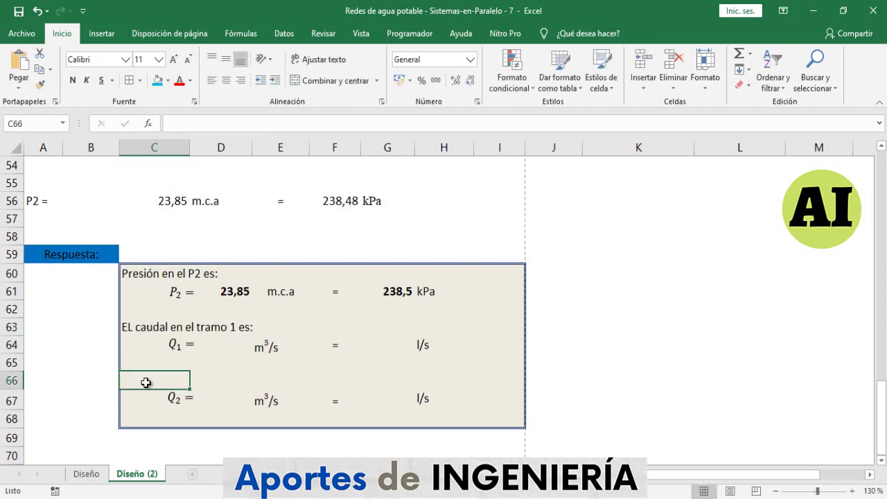
- Add the caption "El caudal en el tramo 2 es:" in C66, above the Q₂ row of the Respuesta box
text(El ca)
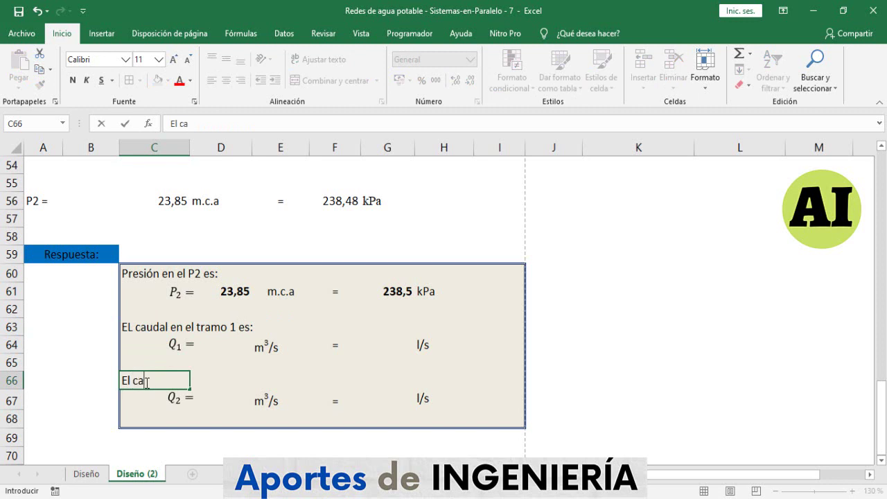
text(udal en el tramo 2)
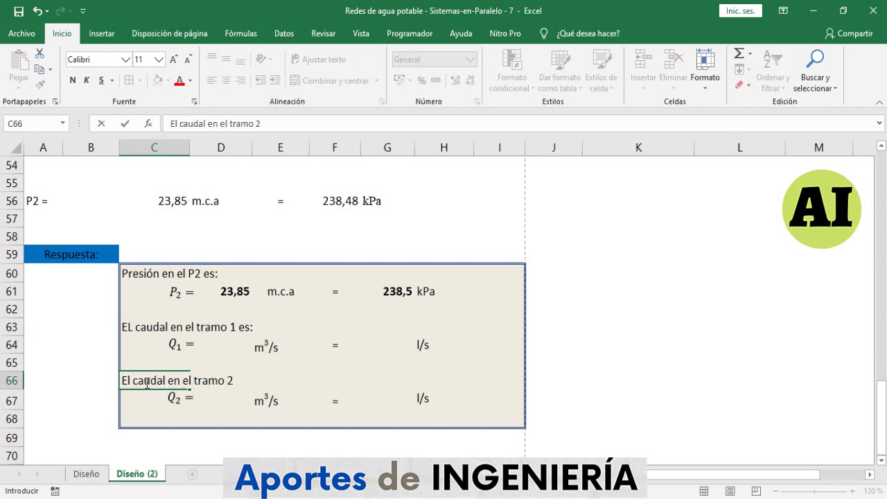
text( es:)
key(Return)
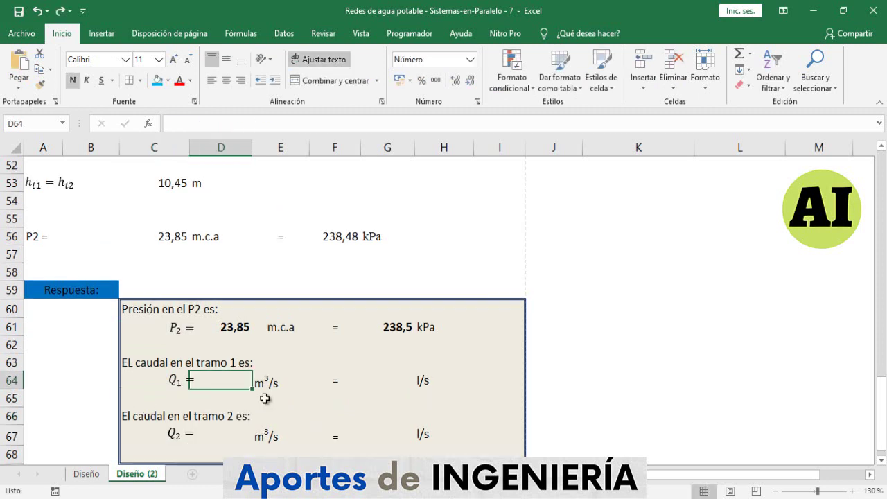
- Fill in the Q₁ answer in m³/s by linking D64 to the tramo 1 flow in C44
text(=)
scroll(265, 398, up, 5)
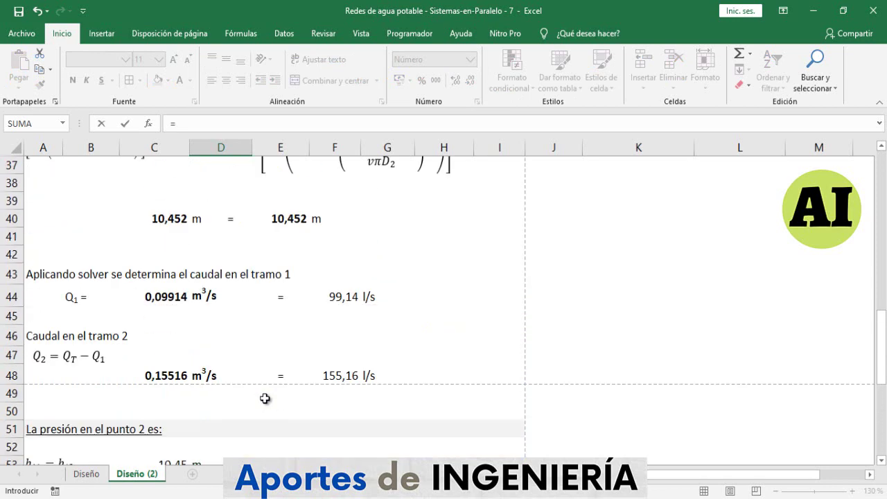
click(208, 299)
click(177, 297)
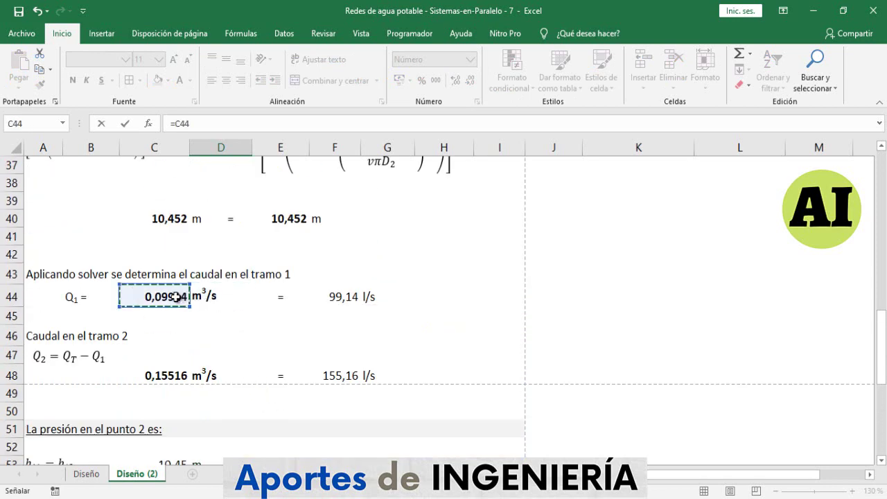
key(Return)
- Convert the Q₁ answer to l/s in G64 with the formula =D64*1000
click(390, 382)
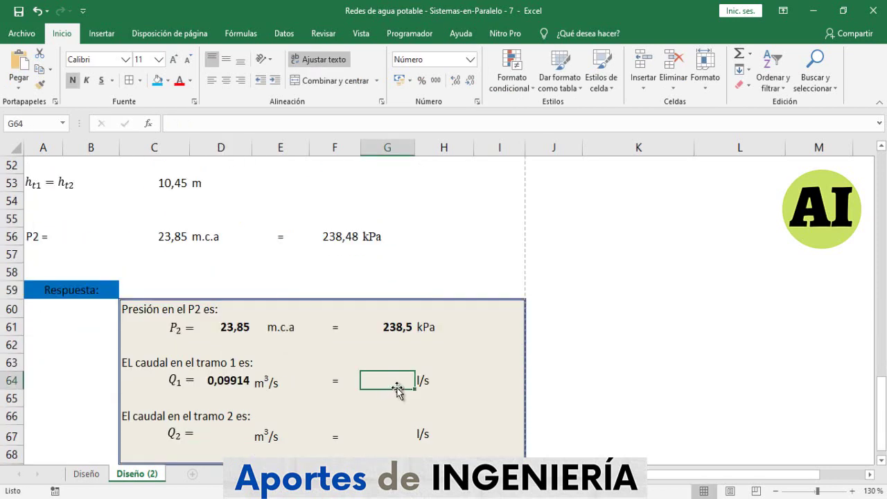
text(=)
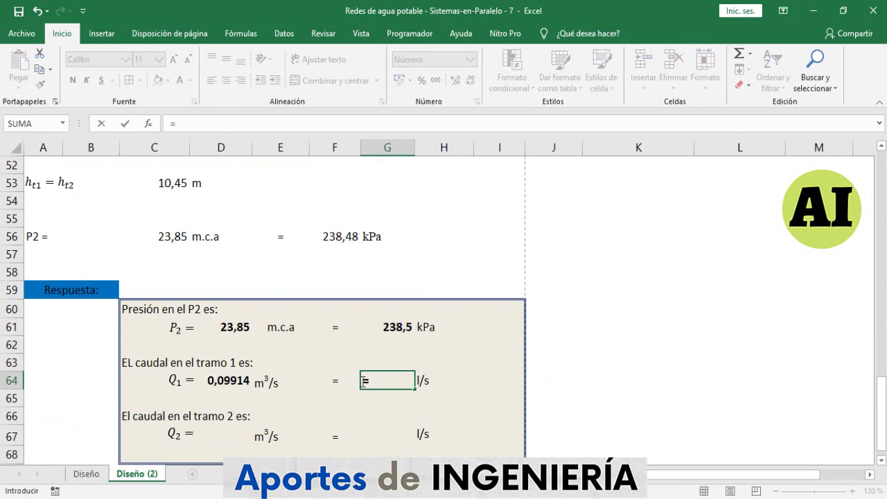
click(239, 383)
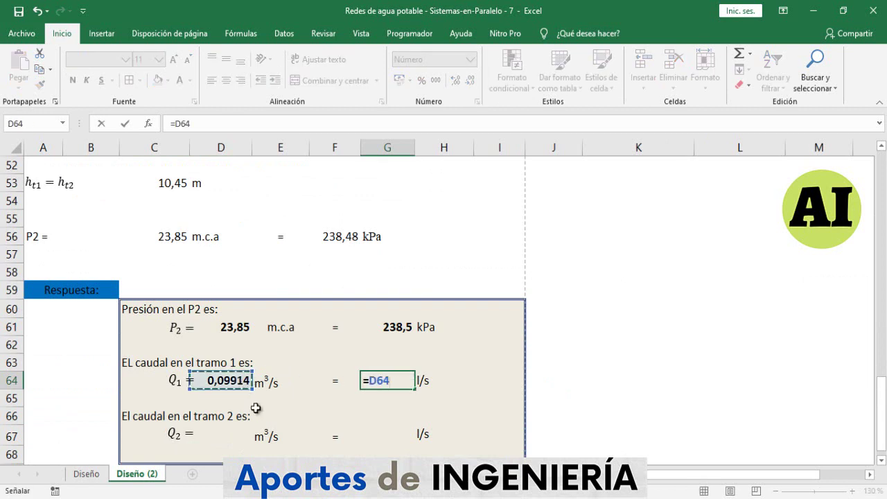
text(*1000)
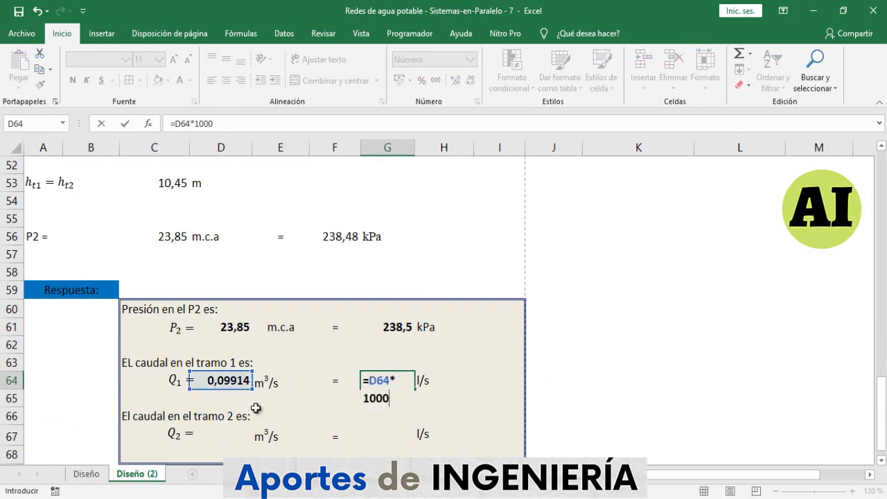
key(Return)
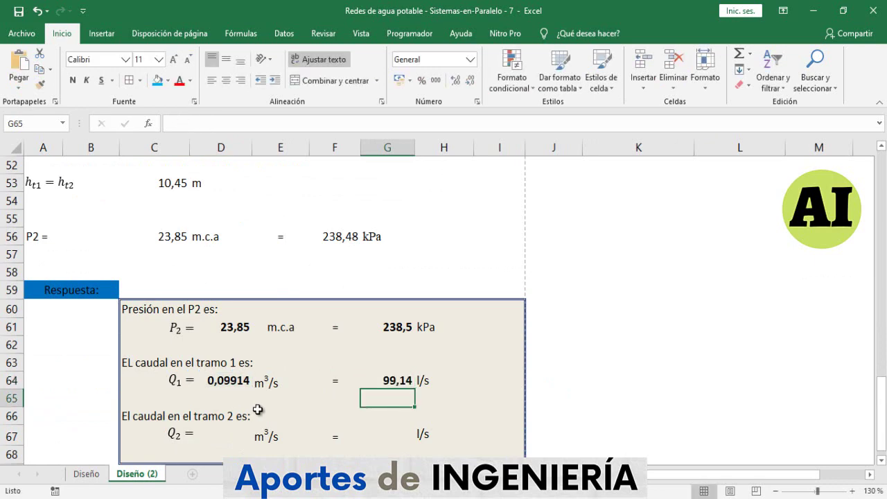
- Fill in the Q₂ answer in m³/s by linking D67 to the tramo 2 flow in C48
click(210, 445)
click(243, 438)
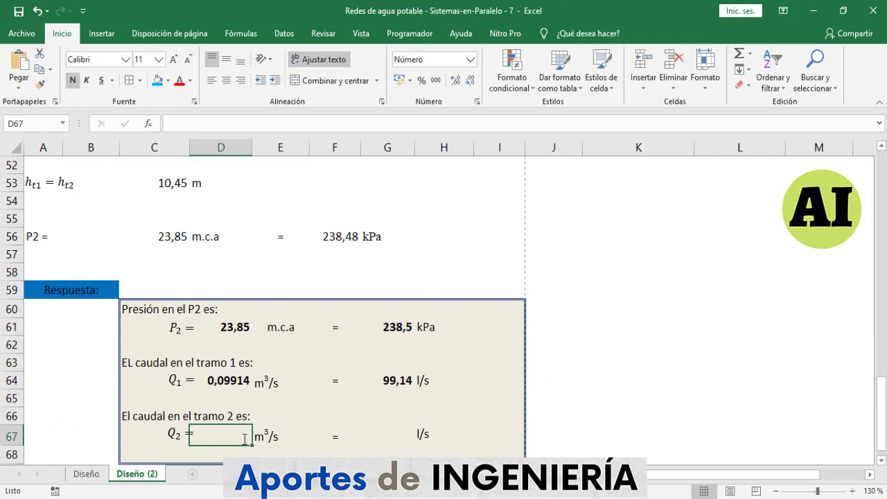
text(=)
scroll(243, 436, up, 3)
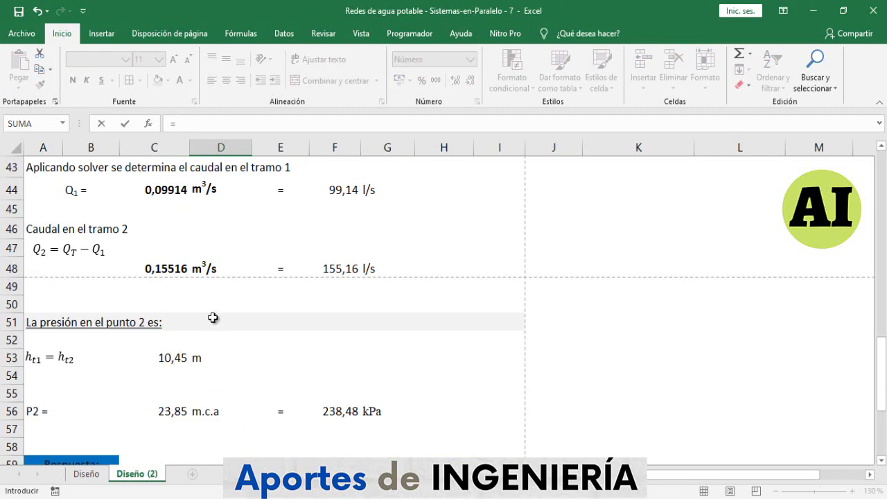
click(158, 270)
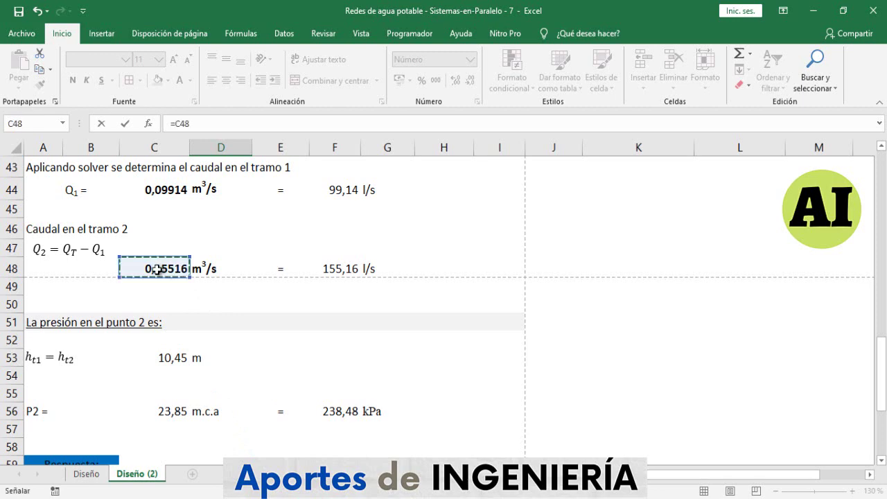
key(Return)
- Convert the Q₂ answer to l/s in G67 with the formula =D67*1000
click(385, 434)
text(=)
click(241, 435)
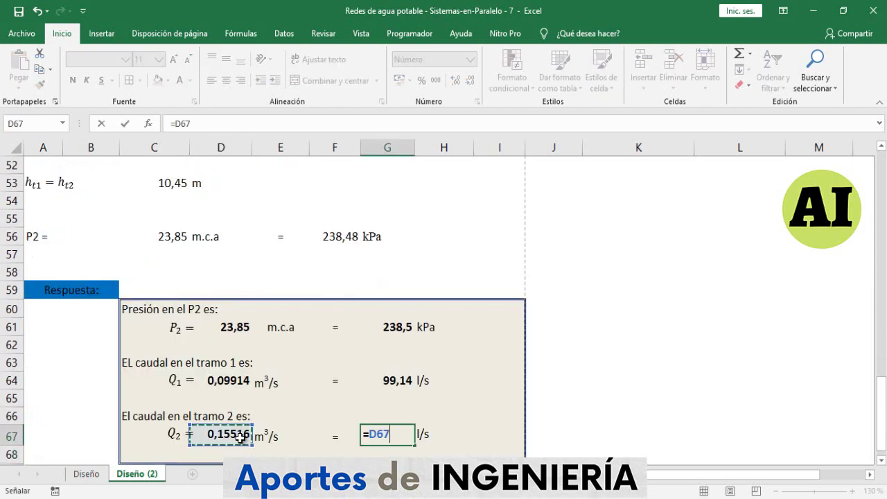
text(*100)
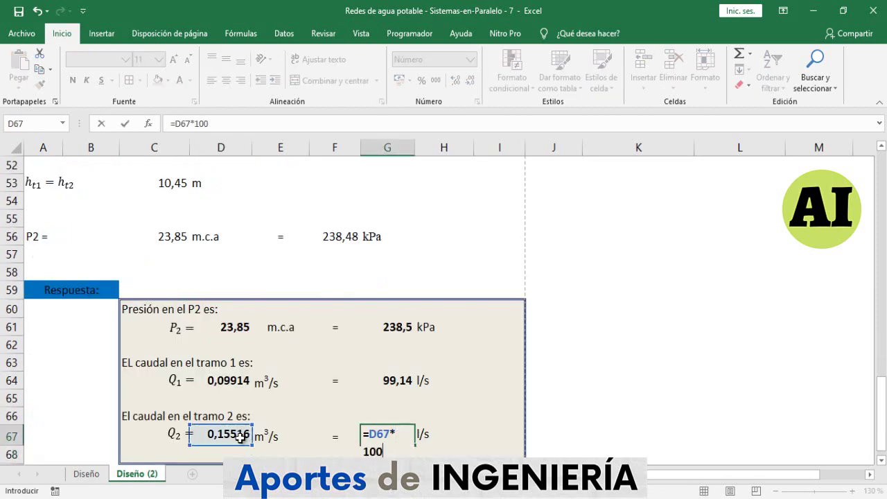
text(0)
key(Return)
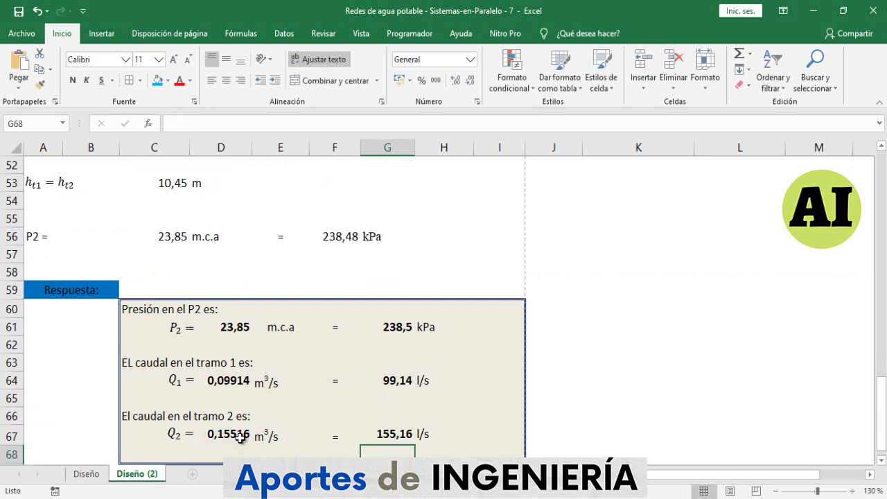
key(Up)
scroll(455, 336, up, 3)
scroll(455, 336, down, 5)
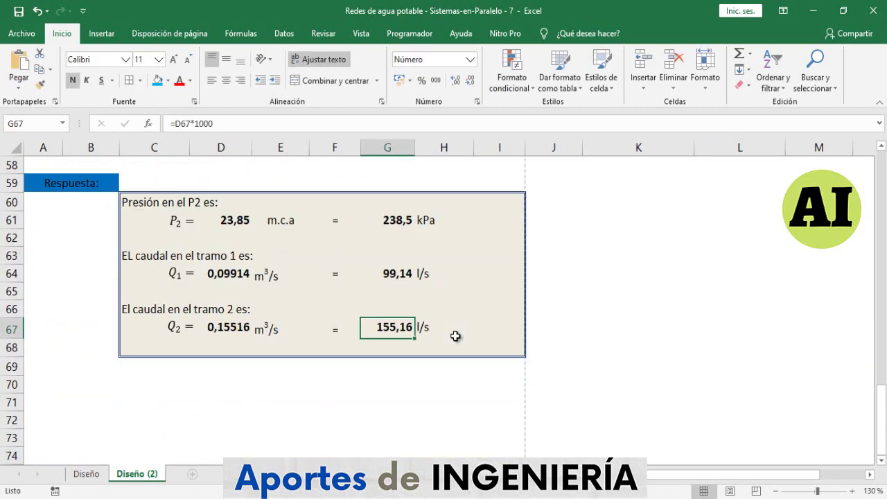
scroll(456, 336, up, 9)
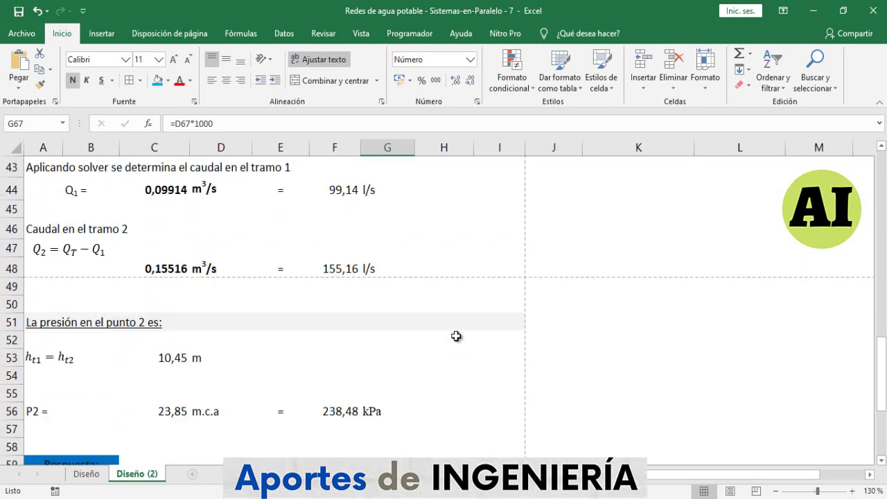
scroll(457, 336, up, 10)
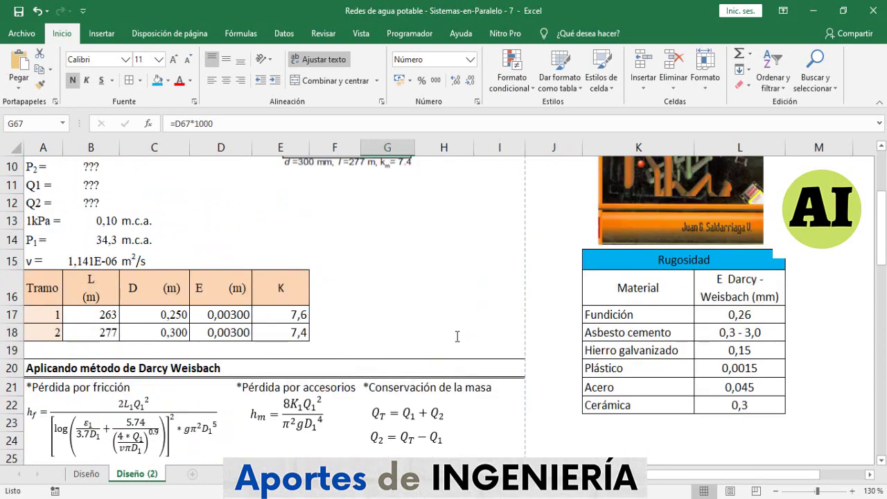